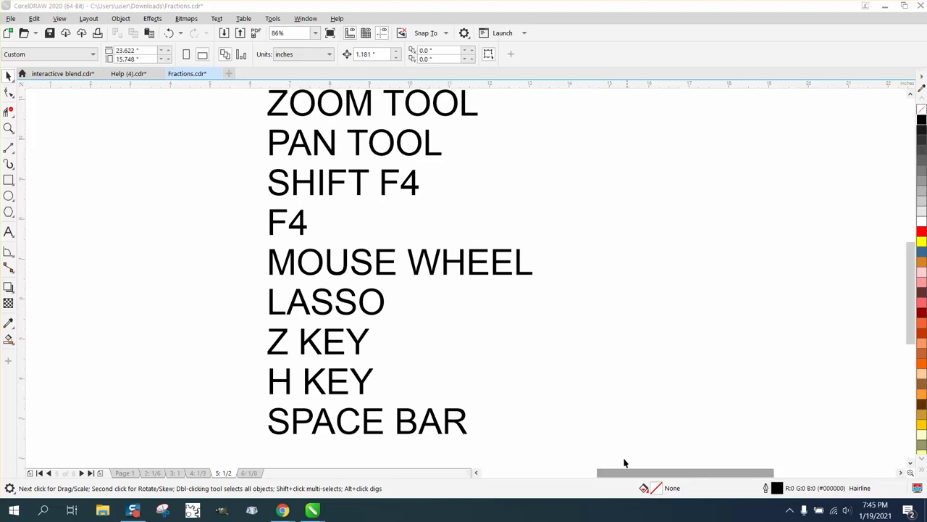
# Zoom out once, then marquee-zoom onto the top lines of the shortcut list.
pyautogui.click(9, 126)
pyautogui.rightClick(233, 181)
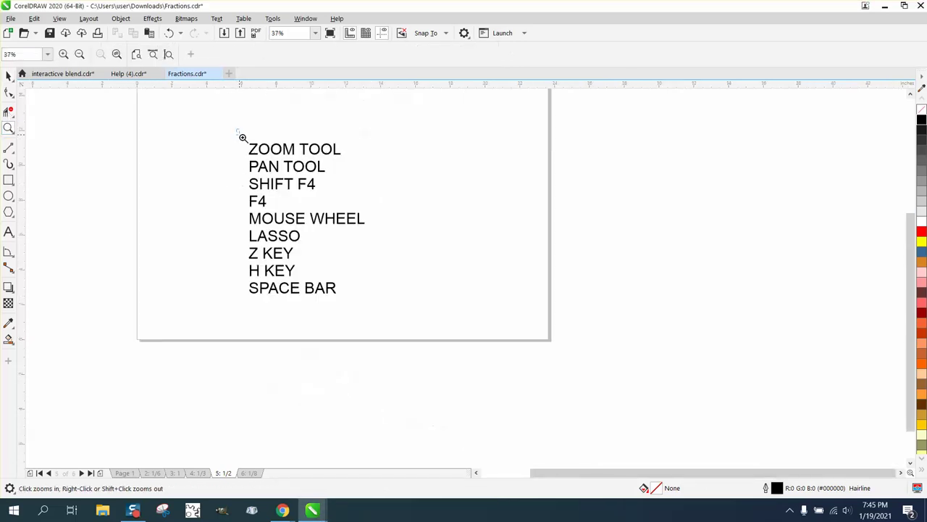
pyautogui.moveTo(241, 138); pyautogui.dragTo(406, 220)
# Return to the Pick tool and show the Zoom and Pan flyout choices.
pyautogui.click(8, 75)
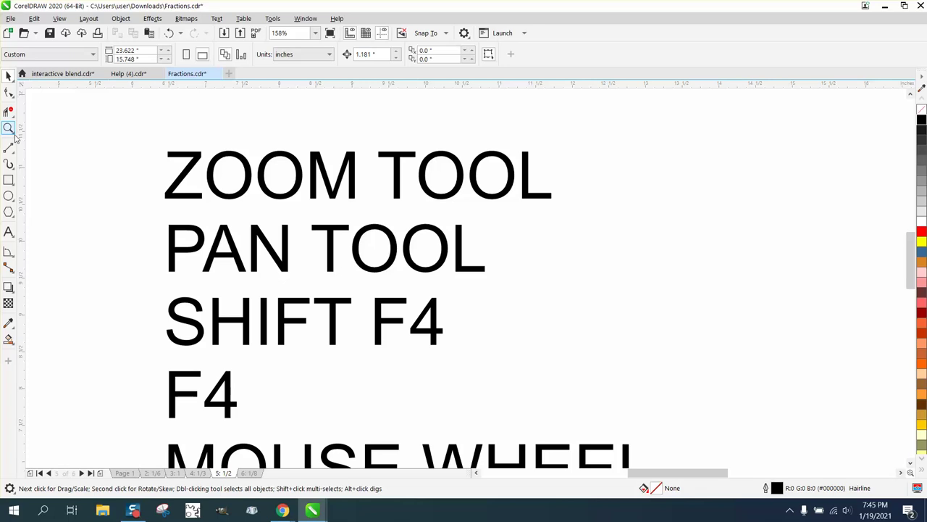
pyautogui.click(13, 133)
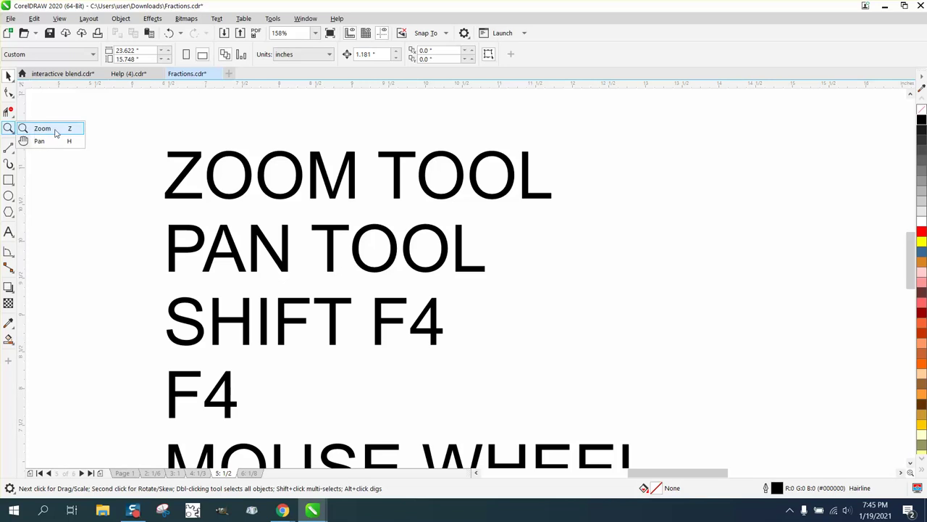
pyautogui.scroll(-2, 83, 151)
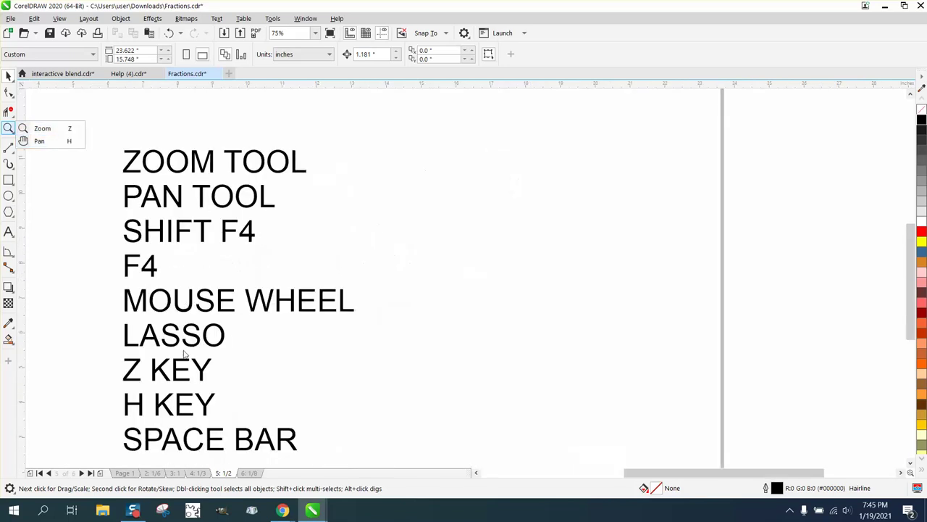
# Close the Zoom/Pan flyout, wheel-zoom in and back out, and return to the Pick tool.
pyautogui.click(405, 292)
pyautogui.press('z')
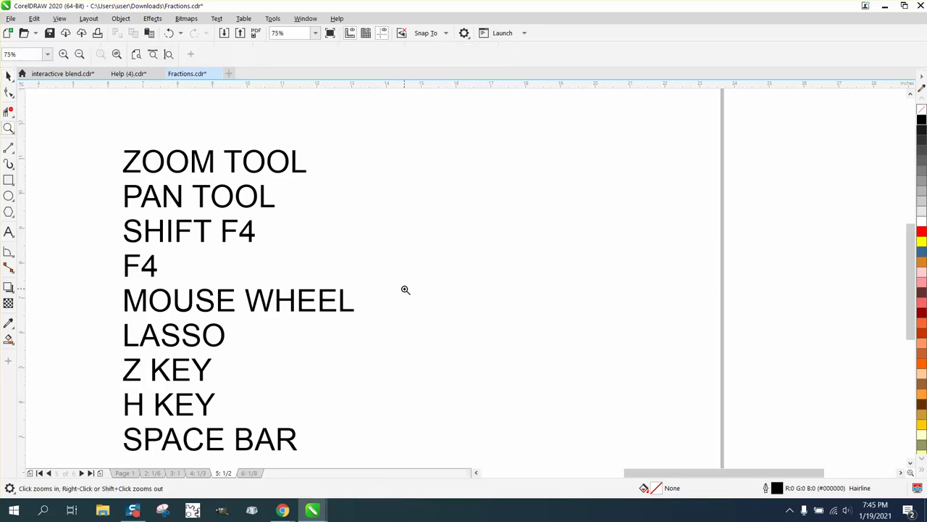
pyautogui.scroll(4, 394, 328)
pyautogui.scroll(-4, 395, 325)
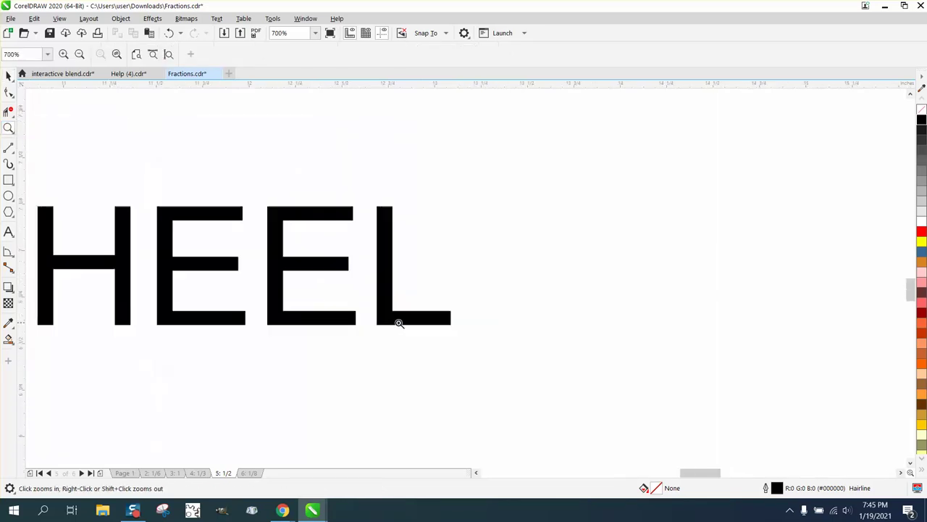
pyautogui.click(8, 76)
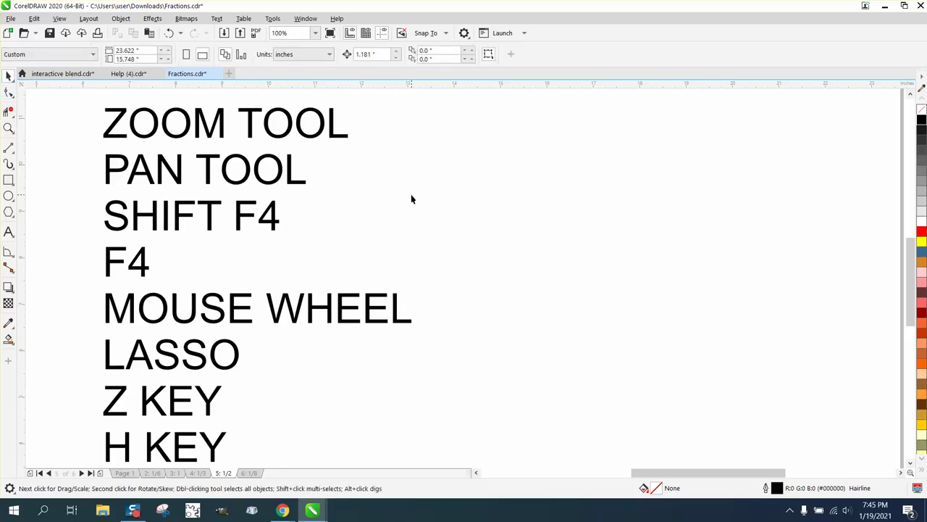
# Pan the page to the right with the Pan tool (H) so the list sits nearer centre.
pyautogui.press('h')
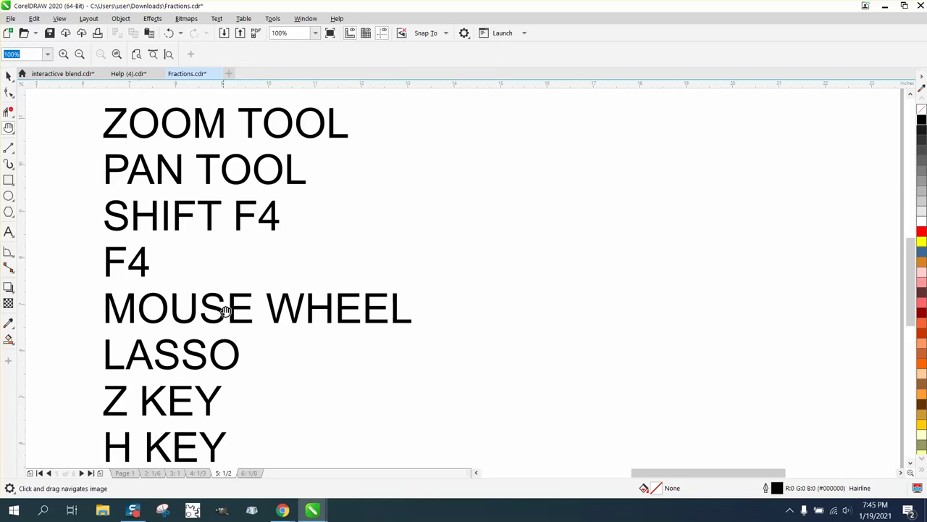
pyautogui.moveTo(227, 306); pyautogui.dragTo(359, 292)
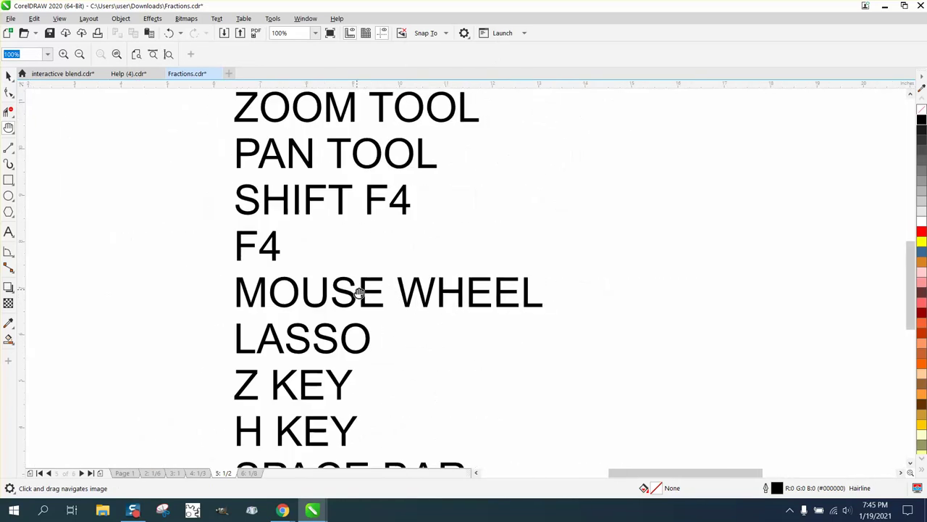
pyautogui.click(9, 76)
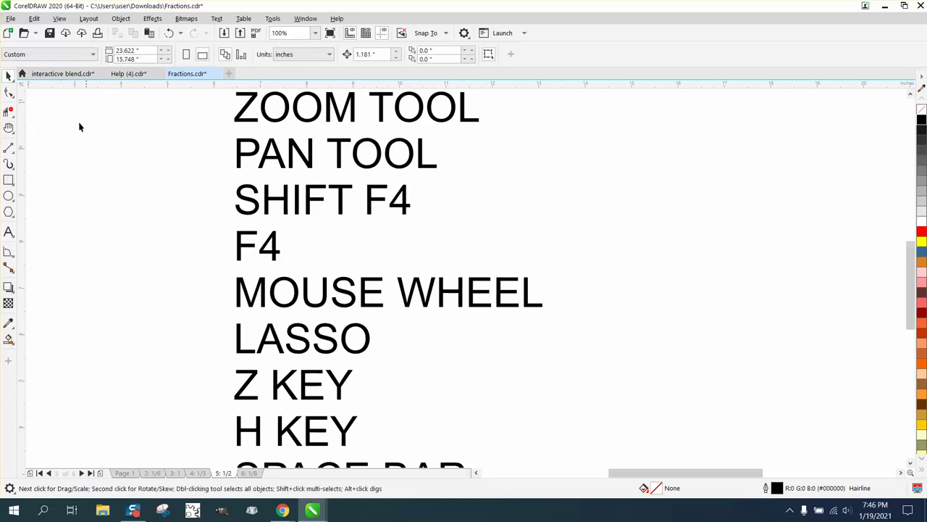
# Zoom out to 50%, wheel-zoom in and out, then Zoom Out until the whole page fits.
pyautogui.click(15, 134)
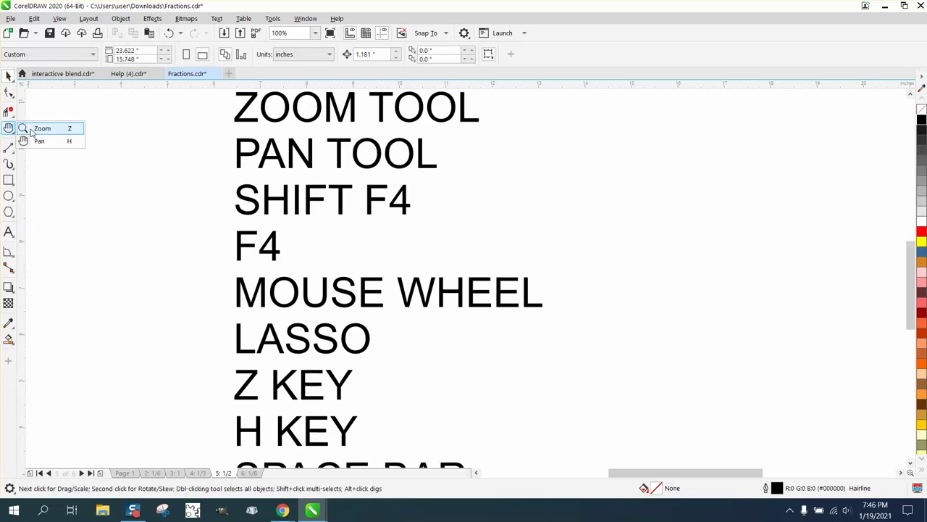
pyautogui.click(33, 127)
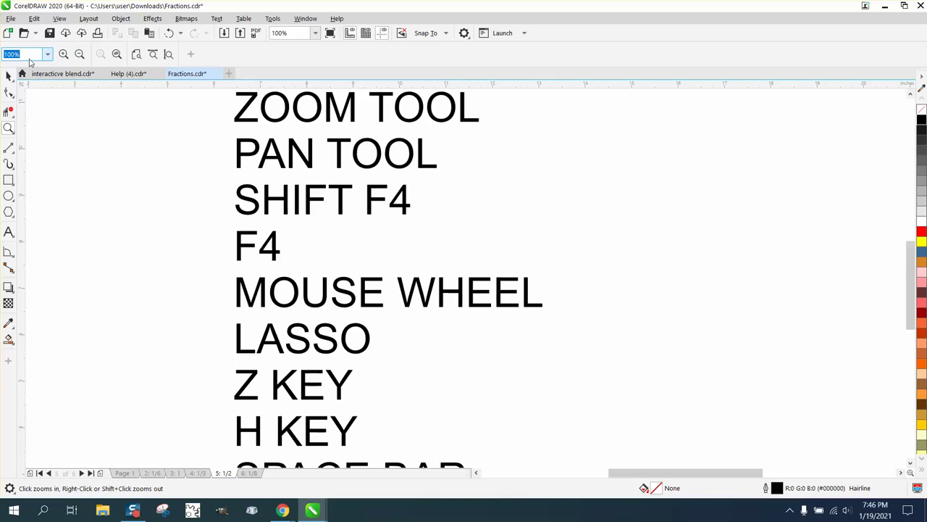
pyautogui.rightClick(319, 194)
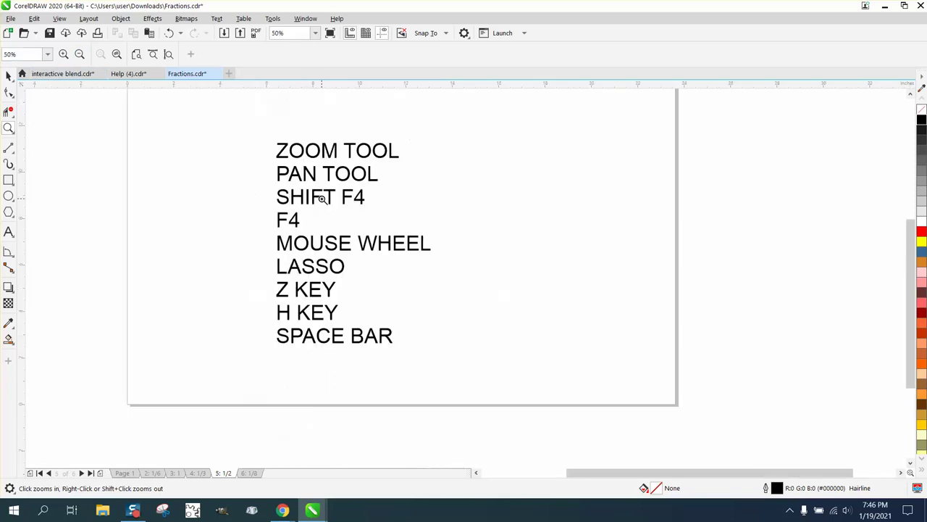
pyautogui.scroll(2, 321, 197)
pyautogui.scroll(1, 322, 197)
pyautogui.scroll(-2, 323, 196)
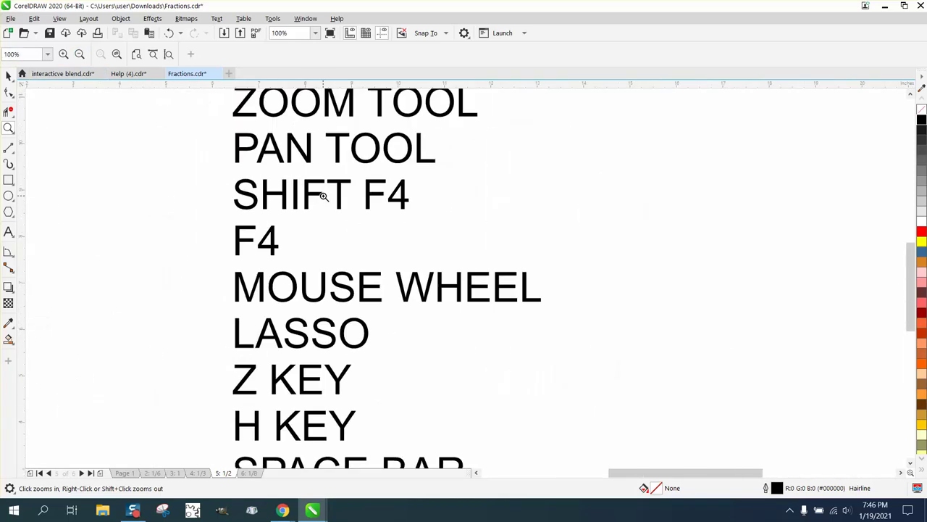
pyautogui.scroll(-1, 323, 196)
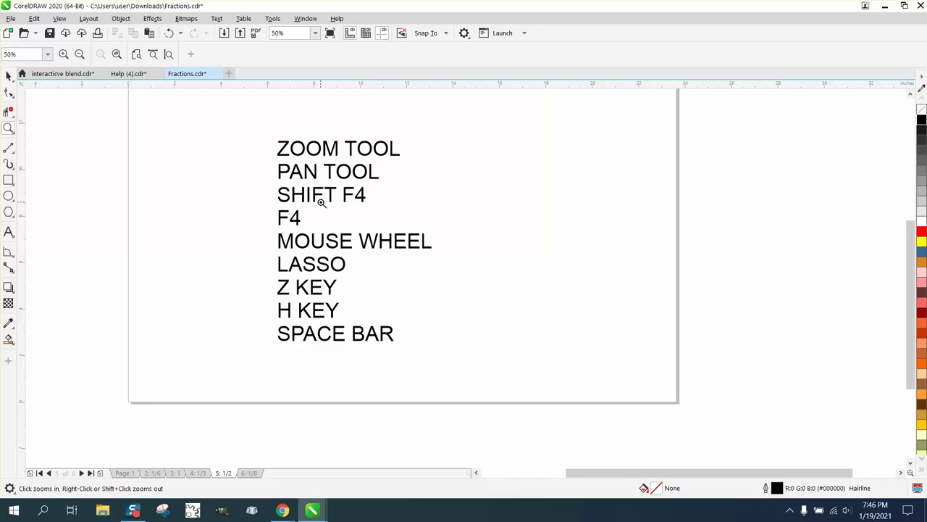
pyautogui.keyDown('shift'); pyautogui.click(322, 203); pyautogui.keyUp('shift')
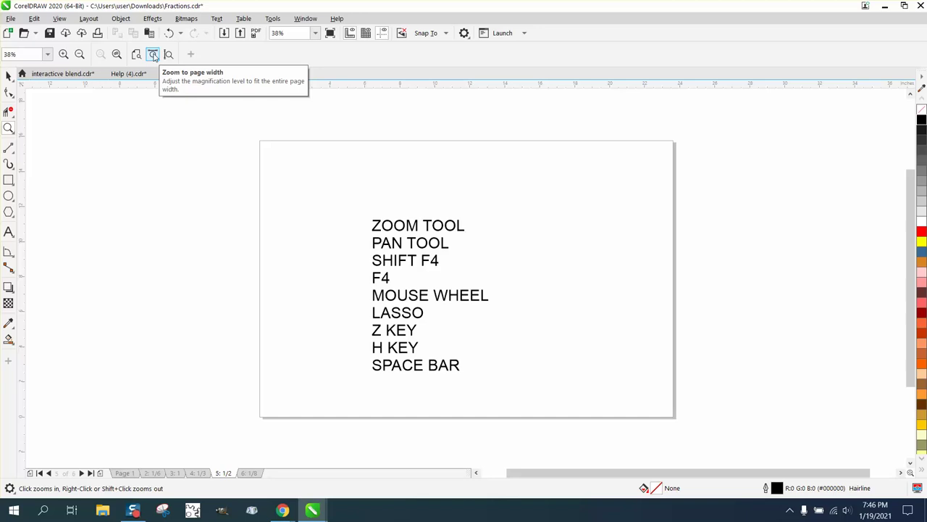
# Fit the view to page width, then page height, then to all objects with F4.
pyautogui.click(153, 55)
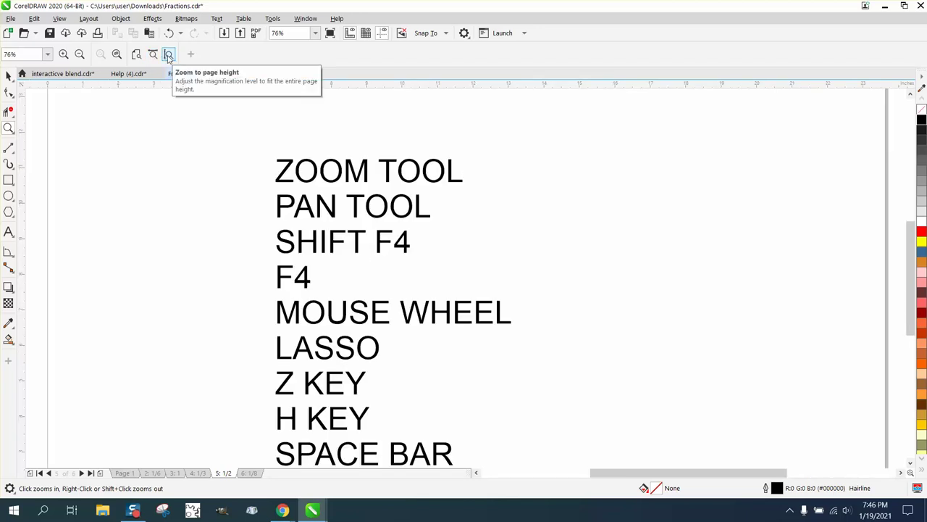
pyautogui.click(169, 56)
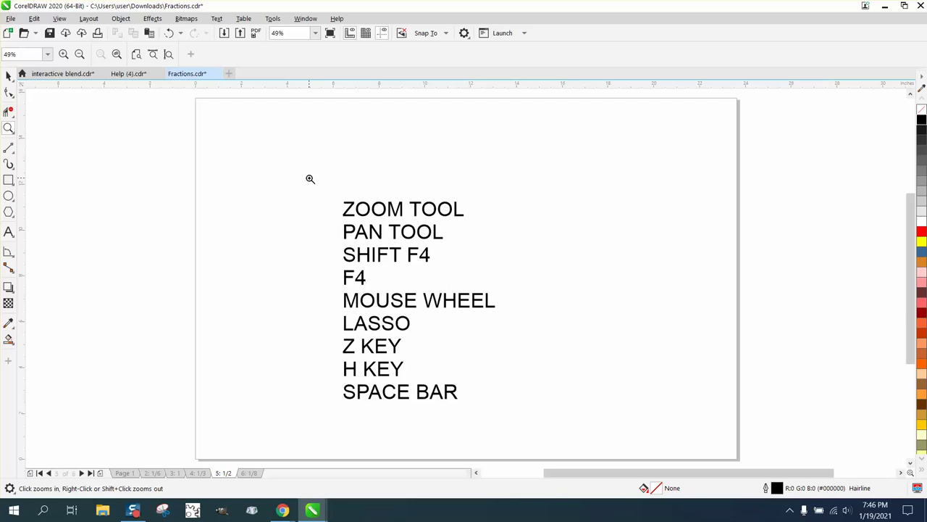
pyautogui.press('F4')
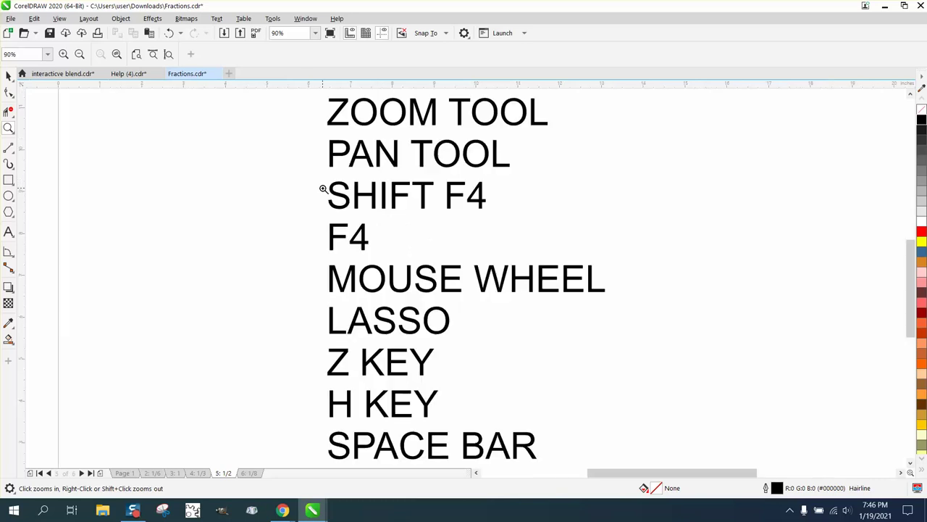
pyautogui.scroll(-2, 229, 188)
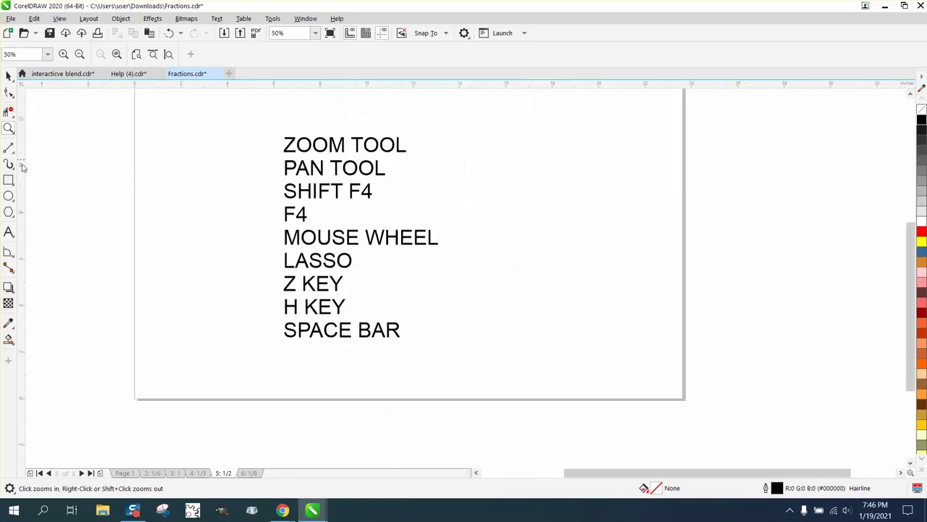
pyautogui.click(10, 199)
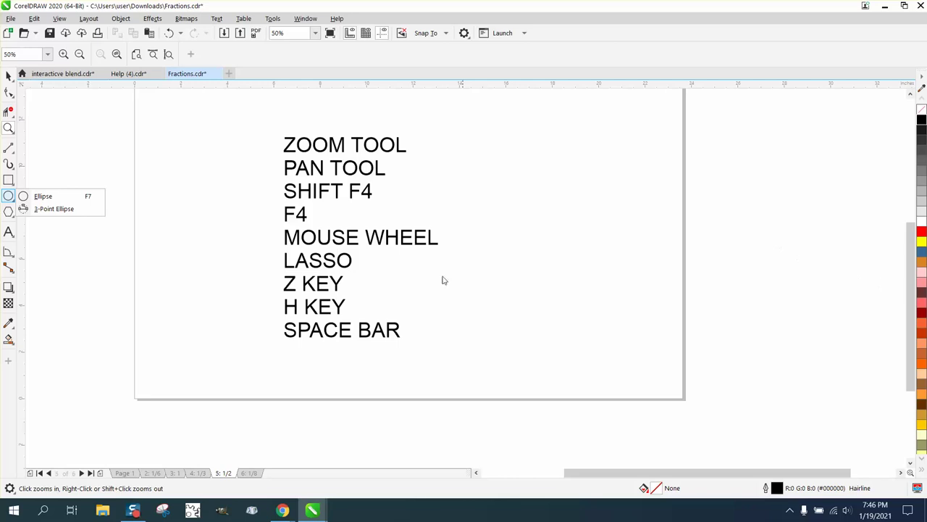
pyautogui.click(40, 196)
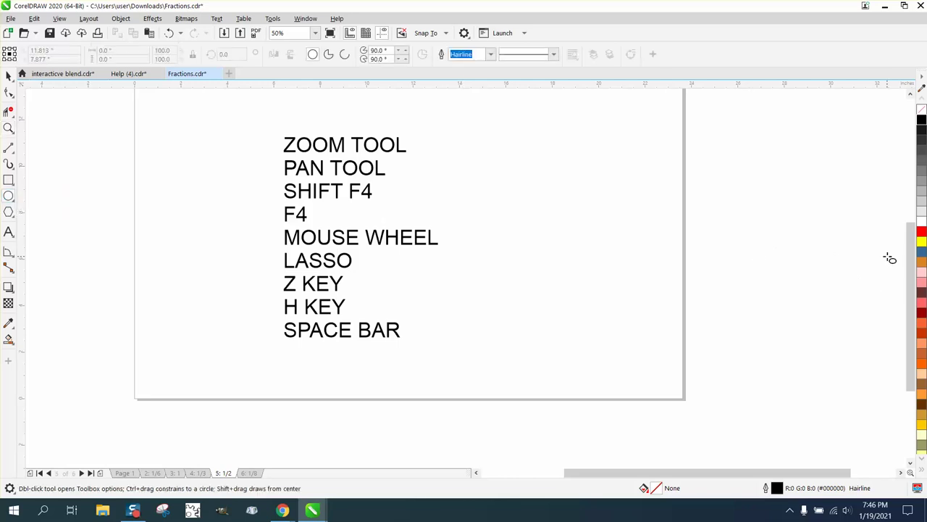
pyautogui.moveTo(873, 273); pyautogui.dragTo(863, 281)
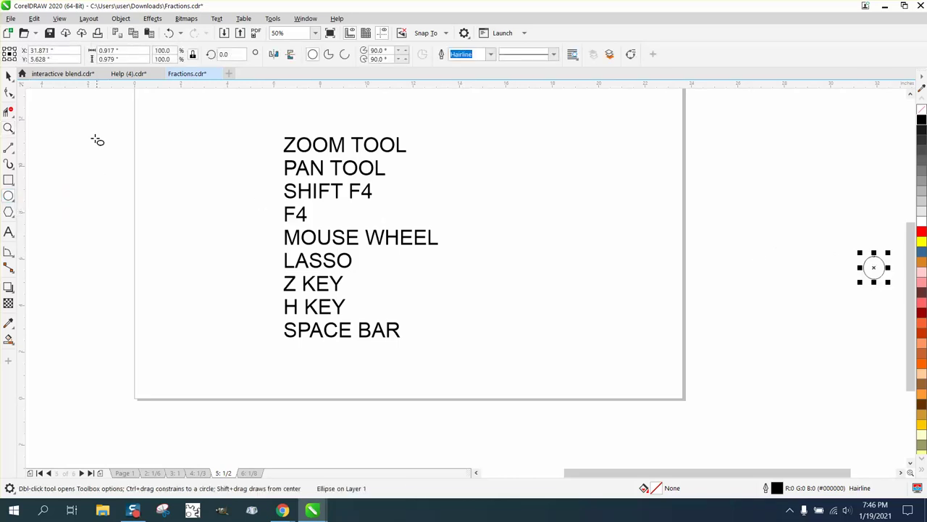
pyautogui.click(7, 79)
pyautogui.scroll(-2, 278, 165)
pyautogui.press('Escape')
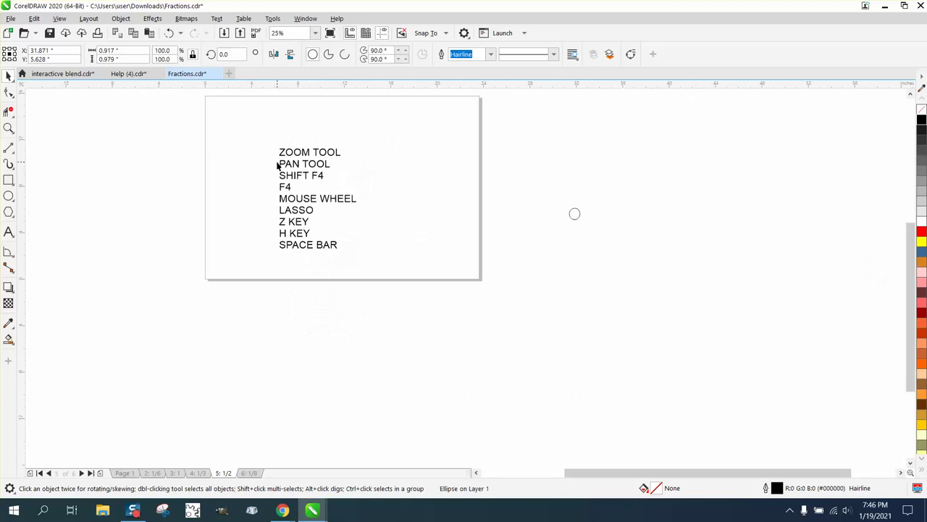
pyautogui.scroll(4, 277, 165)
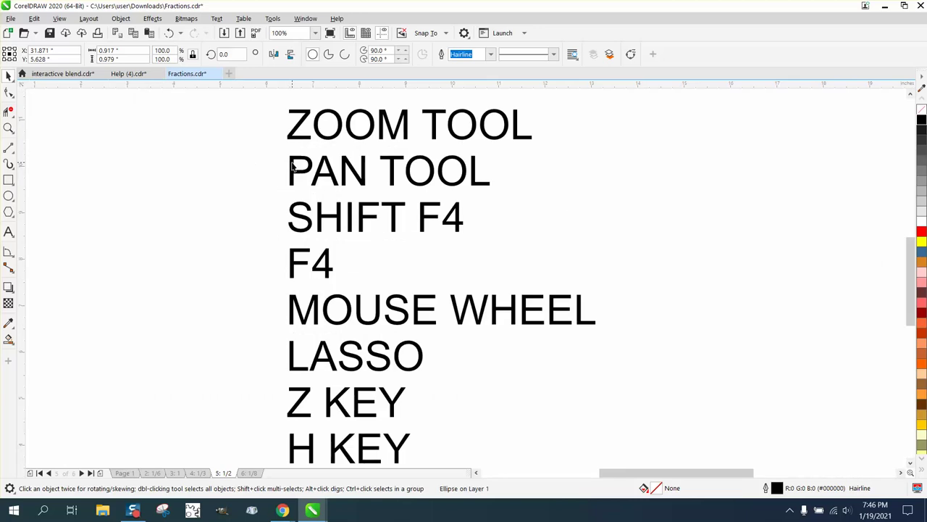
pyautogui.press('F4')
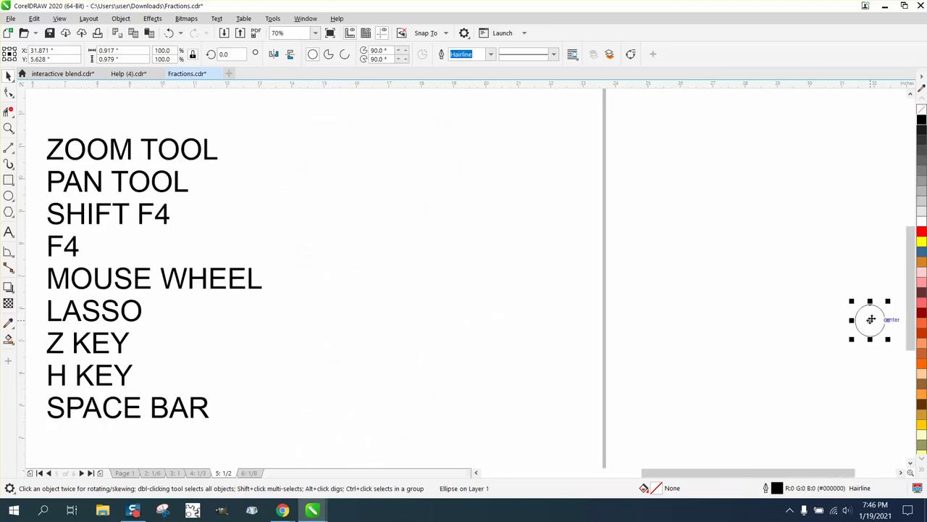
pyautogui.press('Delete')
pyautogui.scroll(-2, 584, 290)
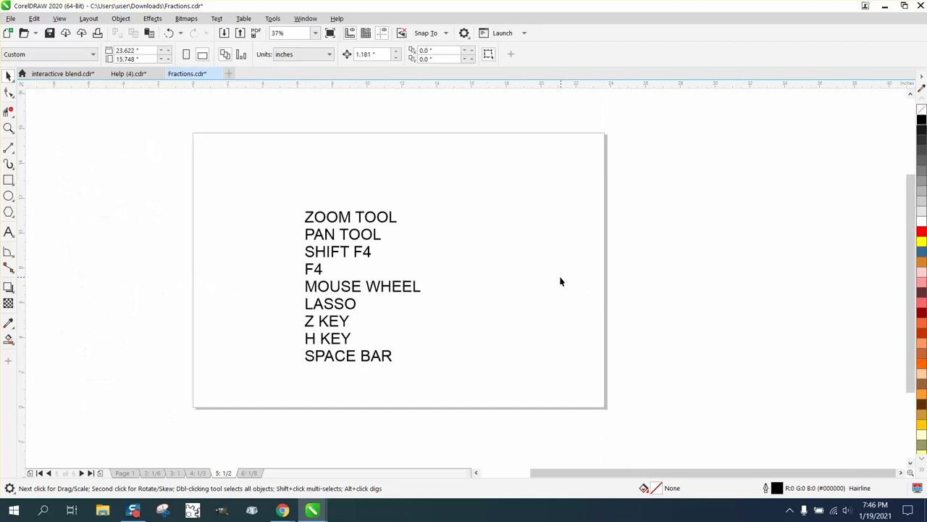
pyautogui.scroll(3, 446, 279)
pyautogui.scroll(-3, 446, 276)
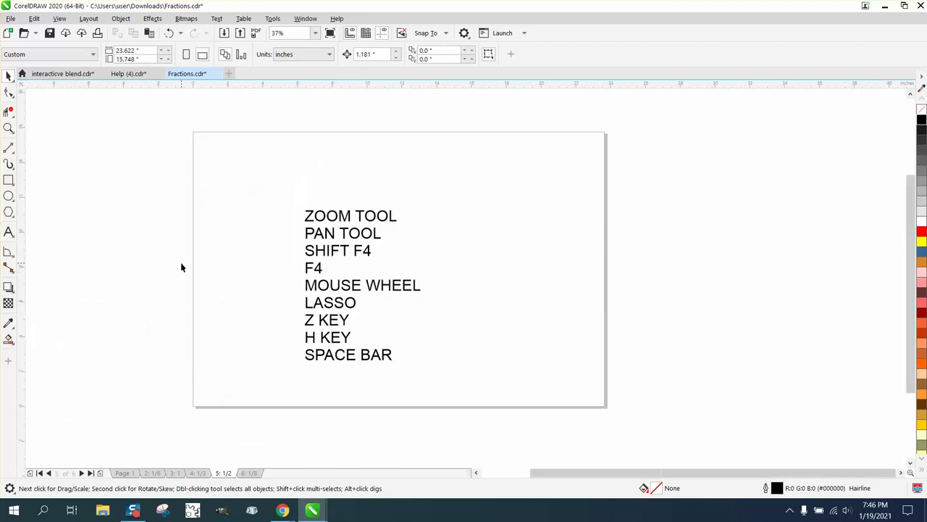
# Marquee-zoom onto MOUSE WHEEL, zoom back out to the list, then zoom close on SHIFT F4's F4.
pyautogui.click(9, 129)
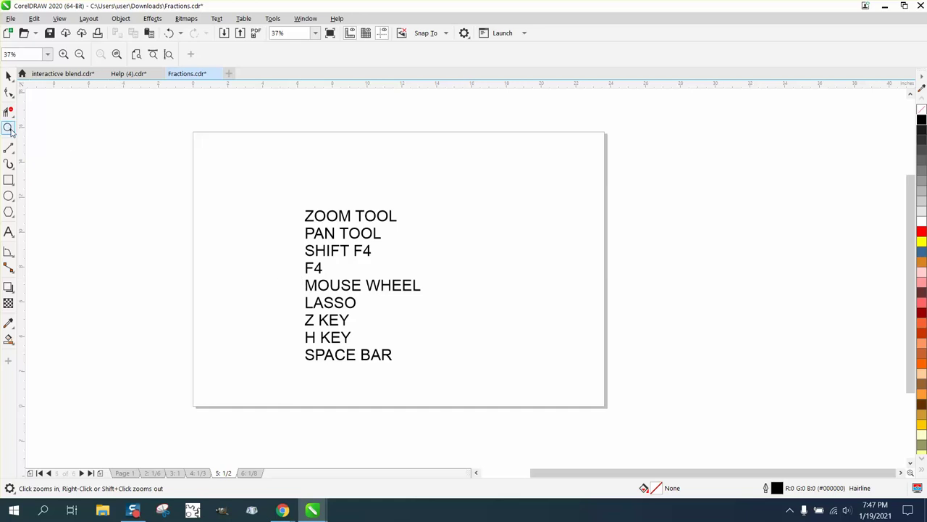
pyautogui.moveTo(299, 275); pyautogui.dragTo(423, 295)
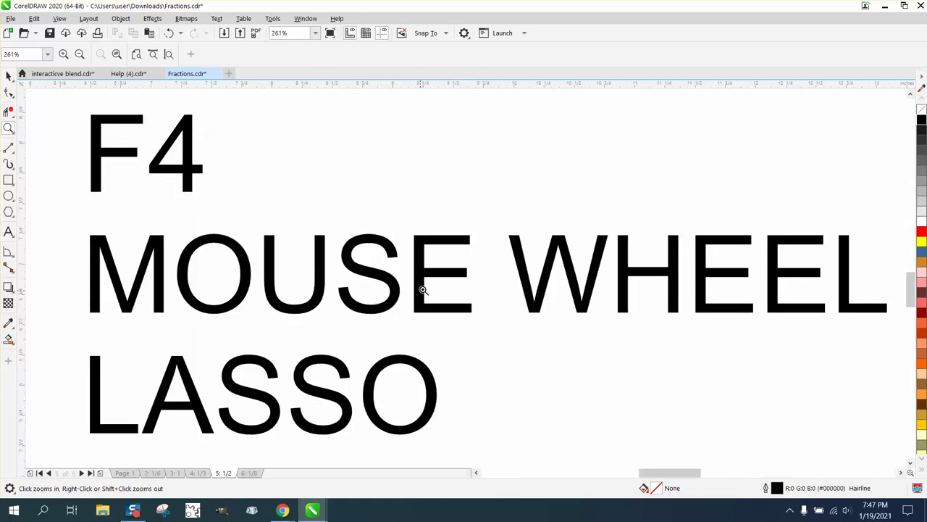
pyautogui.rightClick(376, 264)
pyautogui.rightClick(372, 261)
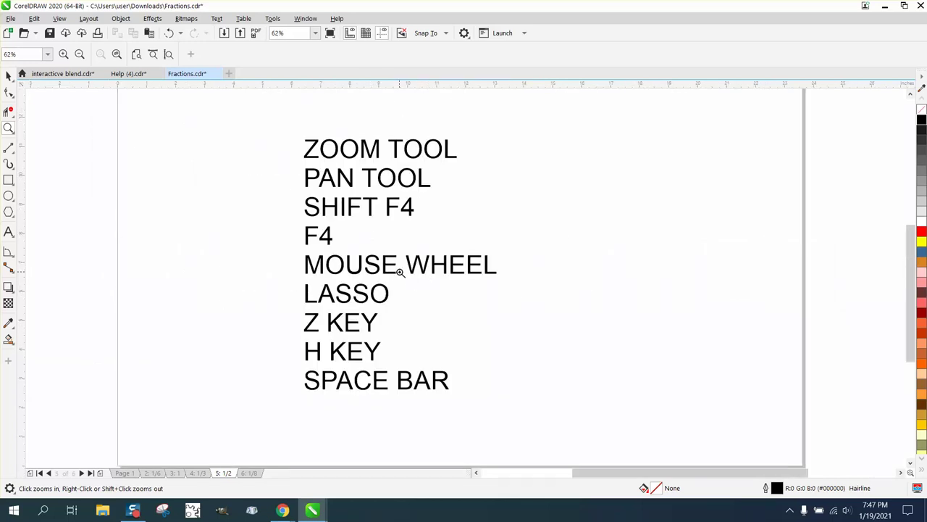
pyautogui.moveTo(386, 194); pyautogui.dragTo(424, 217)
pyautogui.scroll(-8, 424, 217)
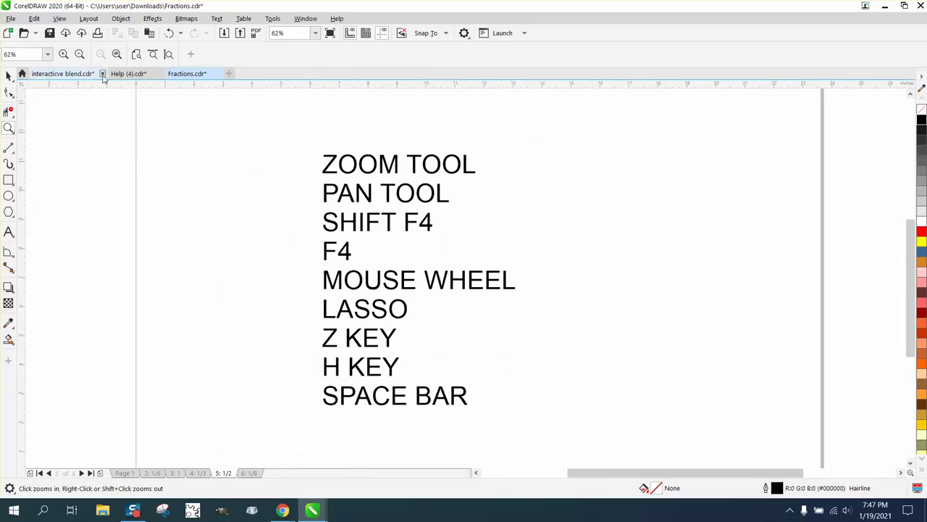
# Zoom to 1600% from the preset list, wheel out, then marquee-zoom onto SHIFT F4 through SPACE BAR.
pyautogui.click(47, 57)
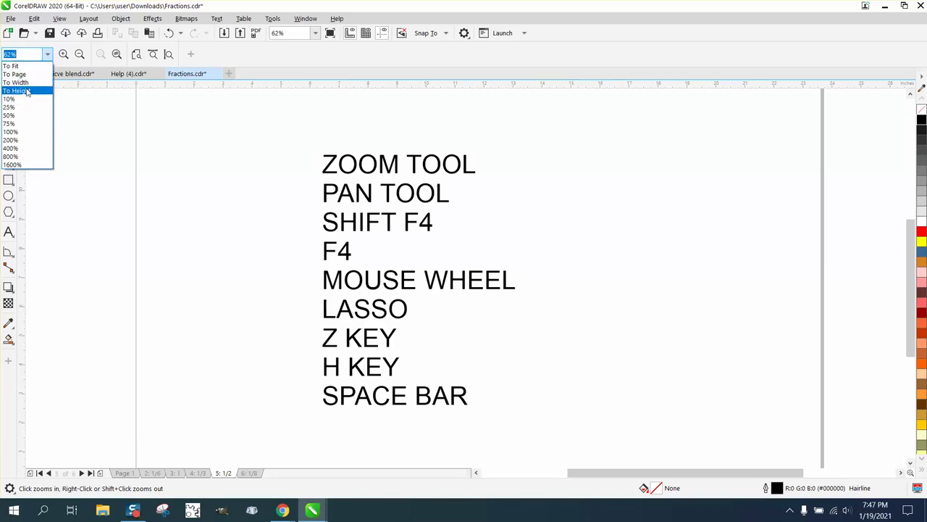
pyautogui.click(21, 164)
pyautogui.scroll(-4, 32, 166)
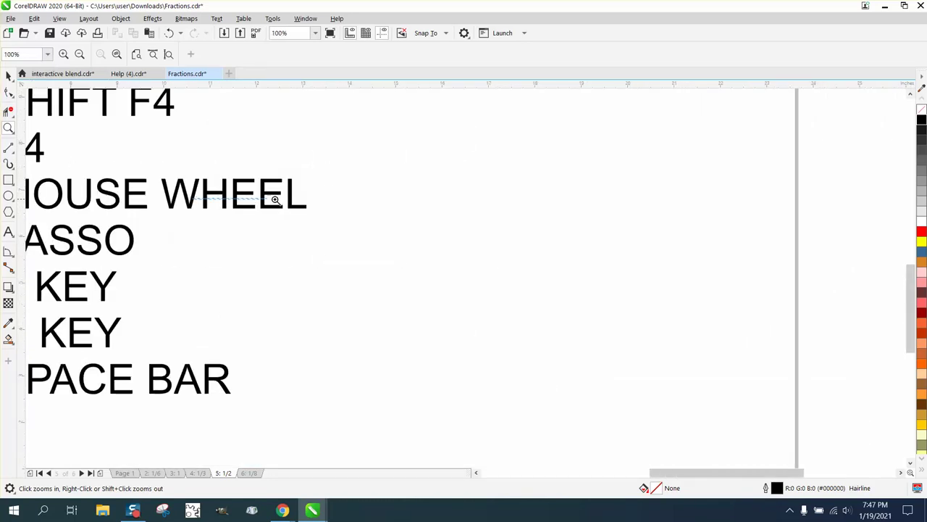
pyautogui.scroll(3, 303, 203)
pyautogui.scroll(-1, 319, 203)
pyautogui.scroll(-2, 319, 203)
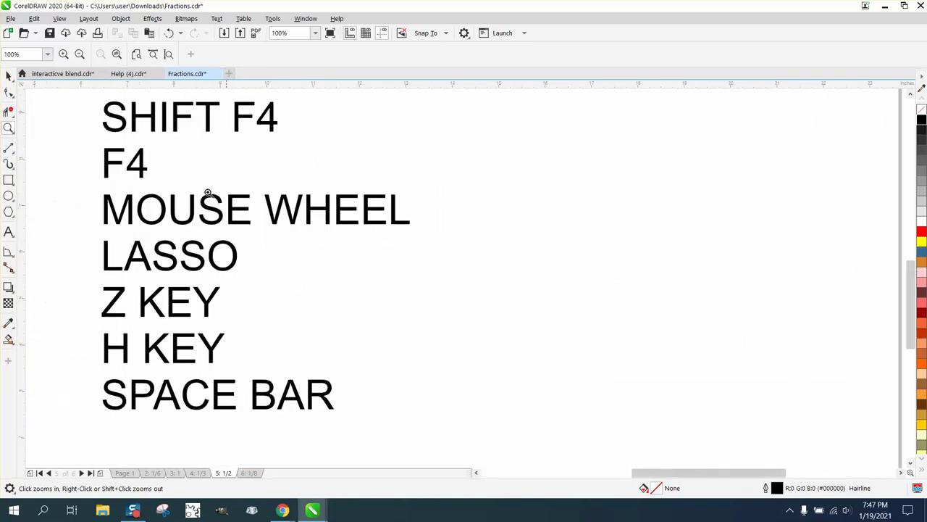
pyautogui.moveTo(105, 105); pyautogui.dragTo(401, 397)
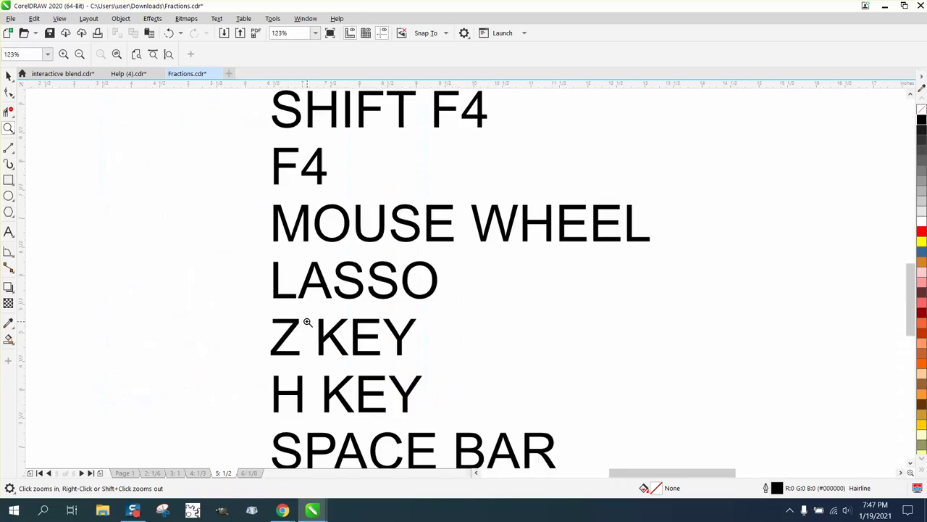
# Wheel-zoom to 1000% over the F4 line and pan so F4 sits centred in the window.
pyautogui.click(8, 76)
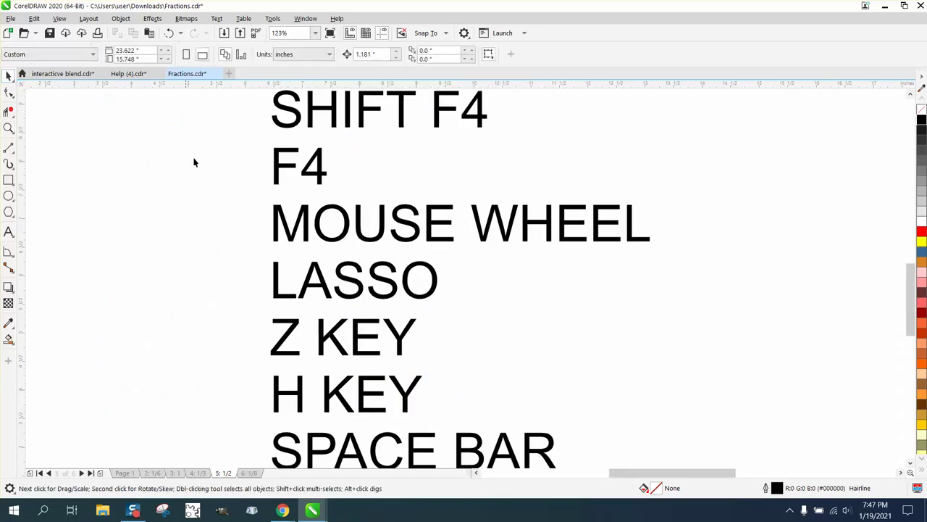
pyautogui.scroll(5, 253, 182)
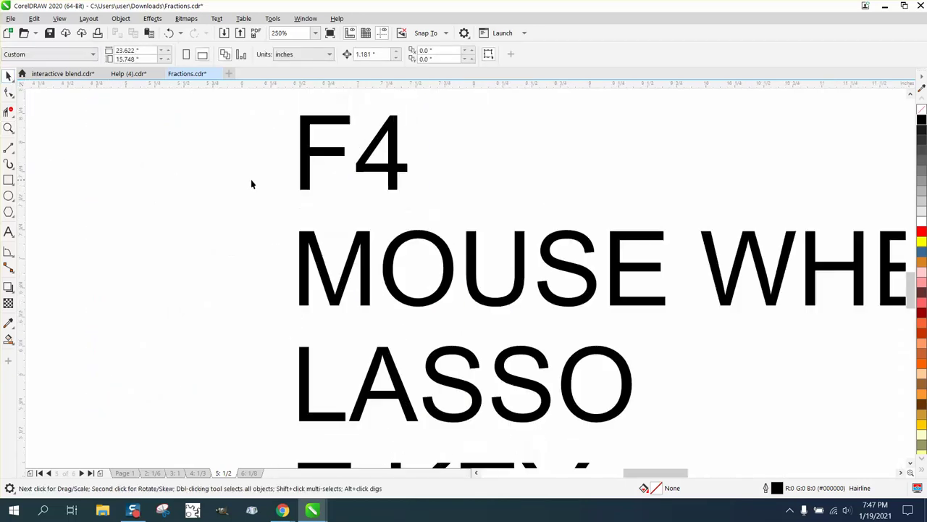
pyautogui.scroll(2, 252, 183)
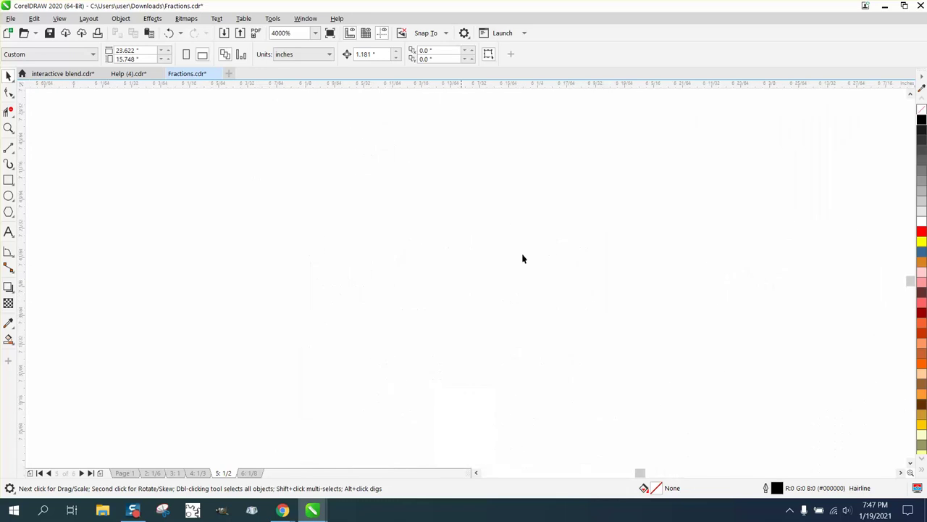
pyautogui.scroll(-1, 430, 254)
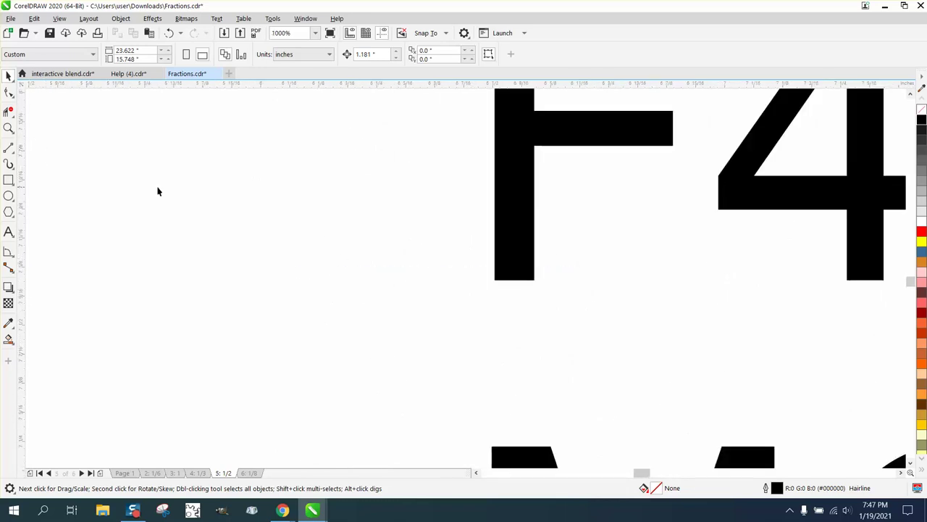
pyautogui.press('h')
pyautogui.moveTo(520, 215)
pyautogui.mouseDown()
pyautogui.moveTo(267, 225)
pyautogui.moveTo(164, 334)
pyautogui.mouseUp()
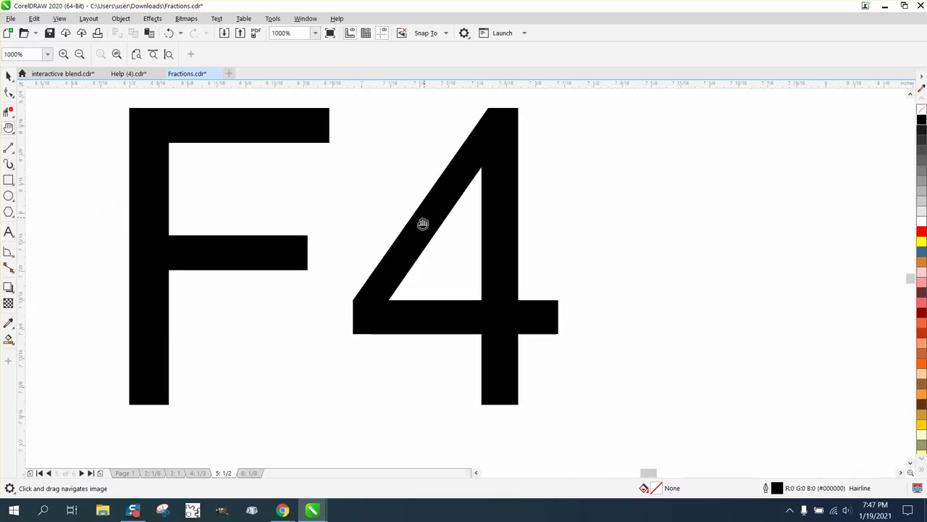
pyautogui.moveTo(423, 222); pyautogui.dragTo(410, 236)
pyautogui.click(9, 76)
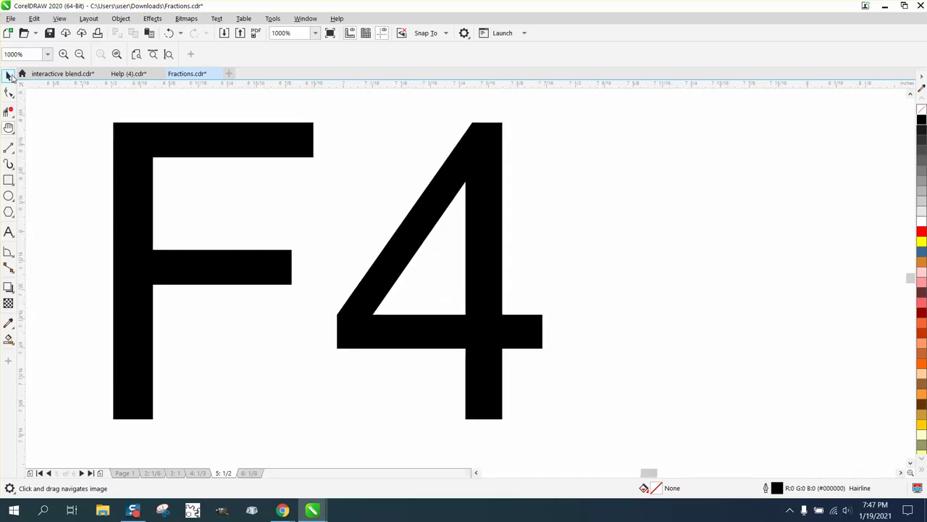
# Convert the F4 text to curves, then undo back to the original artistic text.
pyautogui.click(468, 166)
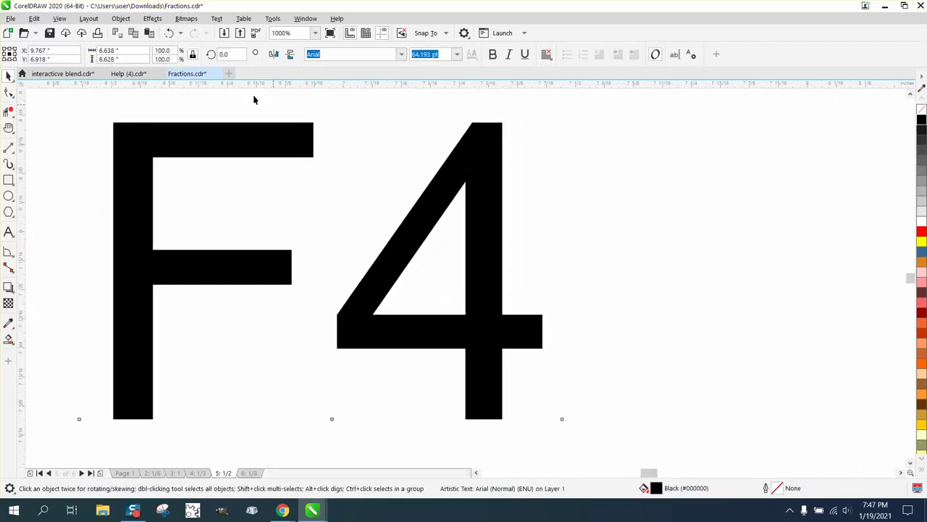
pyautogui.click(121, 18)
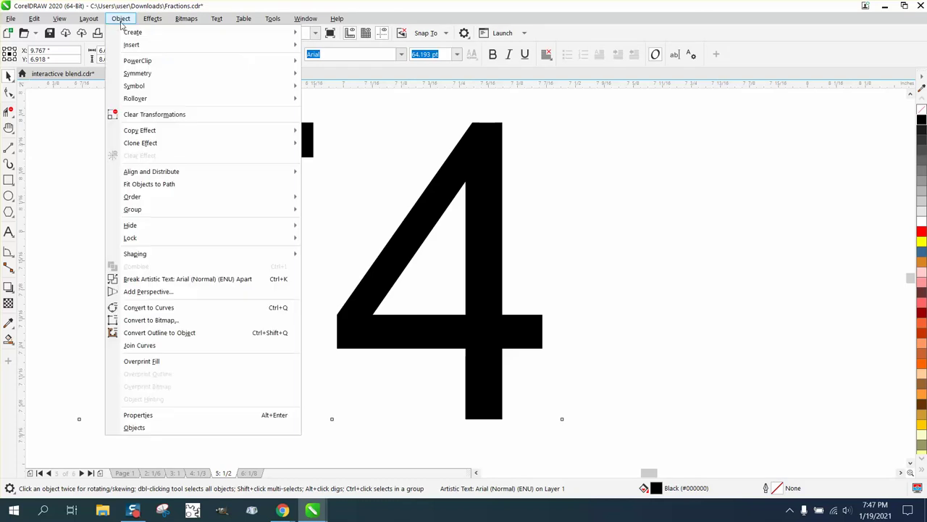
pyautogui.click(146, 309)
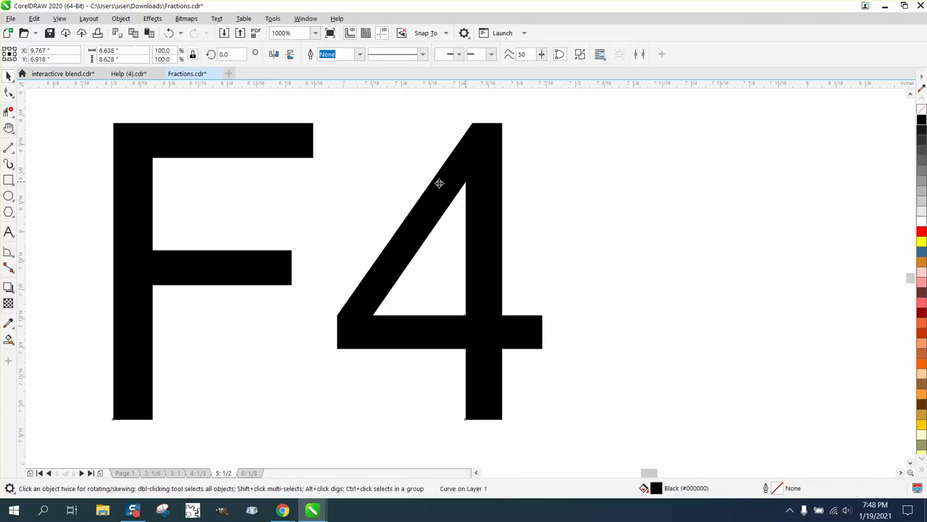
pyautogui.scroll(-2, 439, 182)
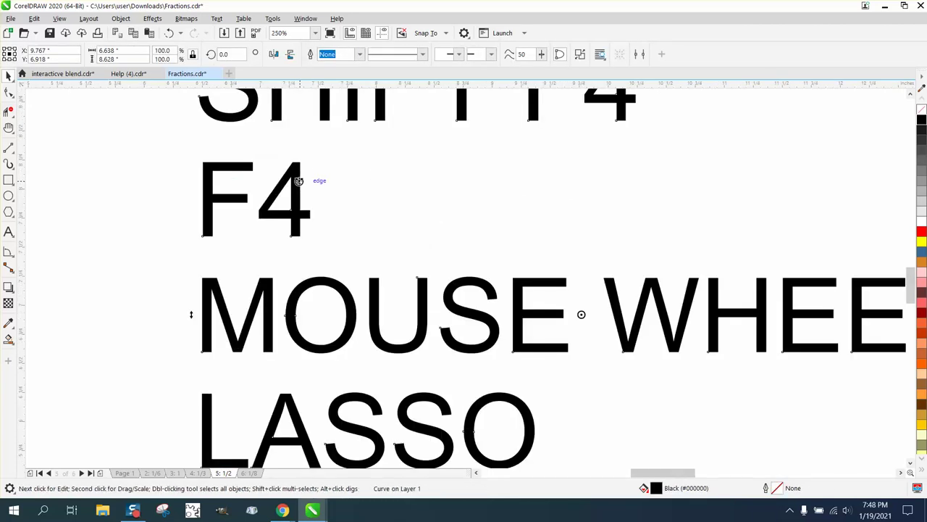
pyautogui.hotkey('ctrl', 'z')
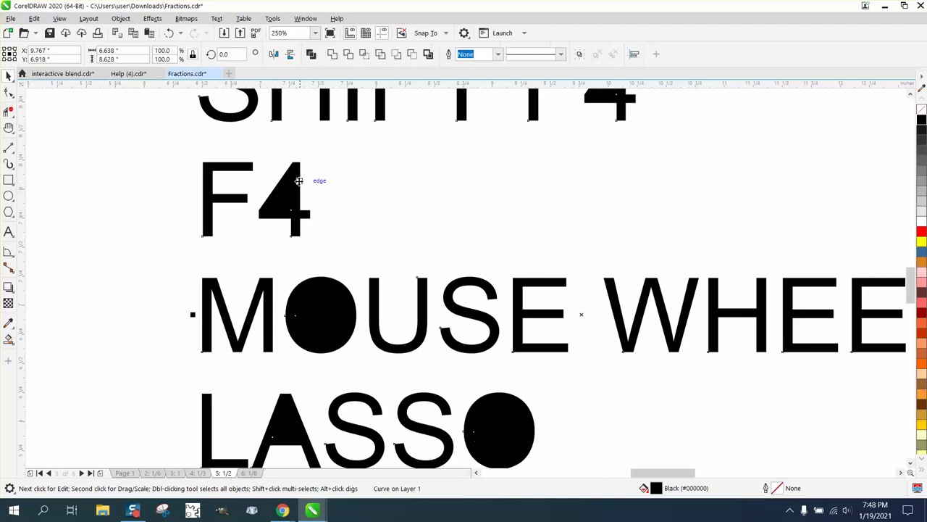
pyautogui.click(169, 34)
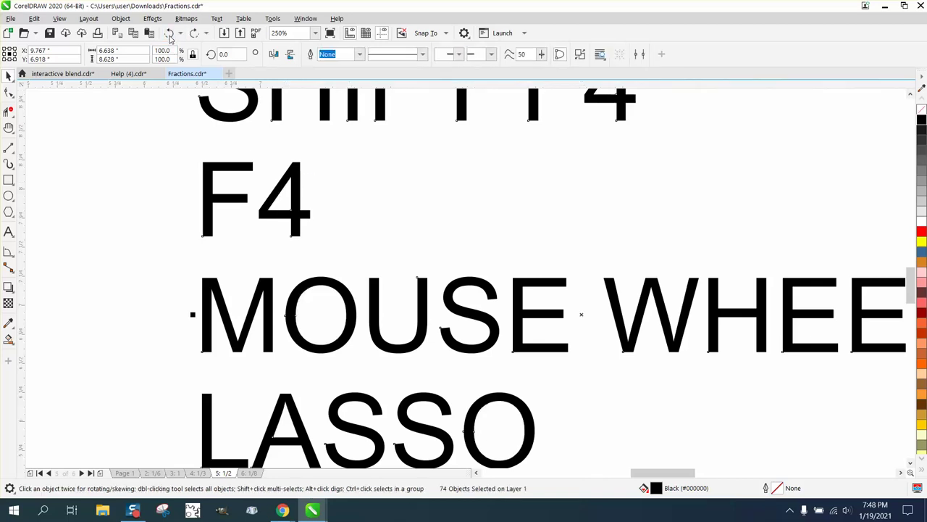
pyautogui.click(170, 35)
pyautogui.click(169, 35)
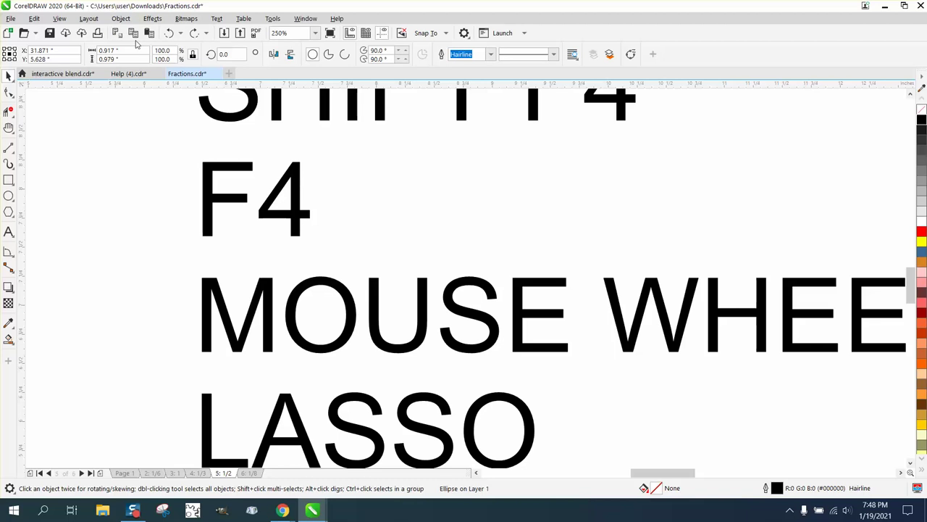
# Break the artistic text into lines, split F4 into characters with Ctrl+K, and select the 4.
pyautogui.click(298, 175)
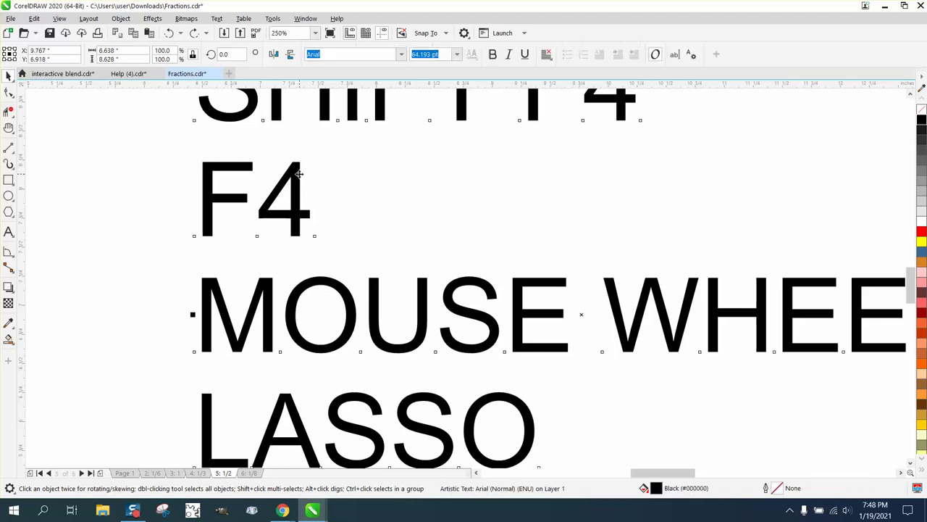
pyautogui.click(299, 177)
pyautogui.click(120, 18)
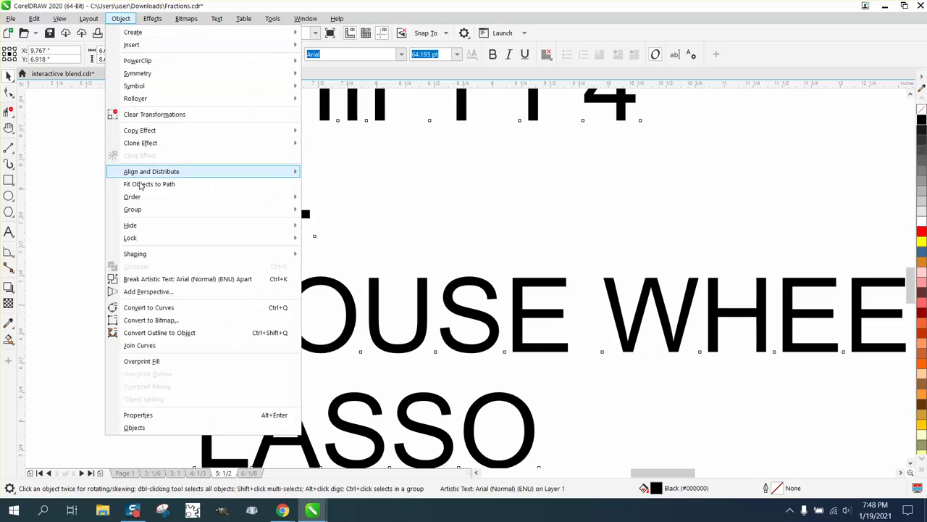
pyautogui.click(166, 279)
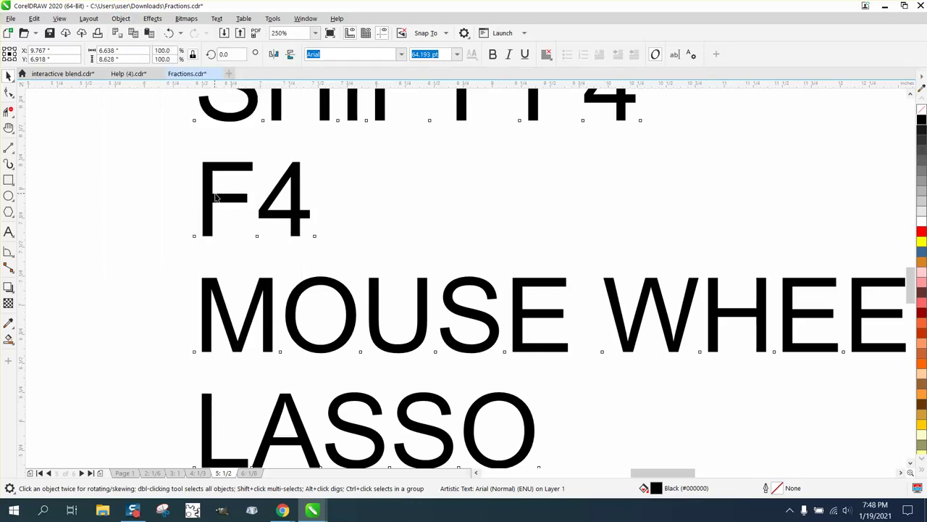
pyautogui.click(291, 178)
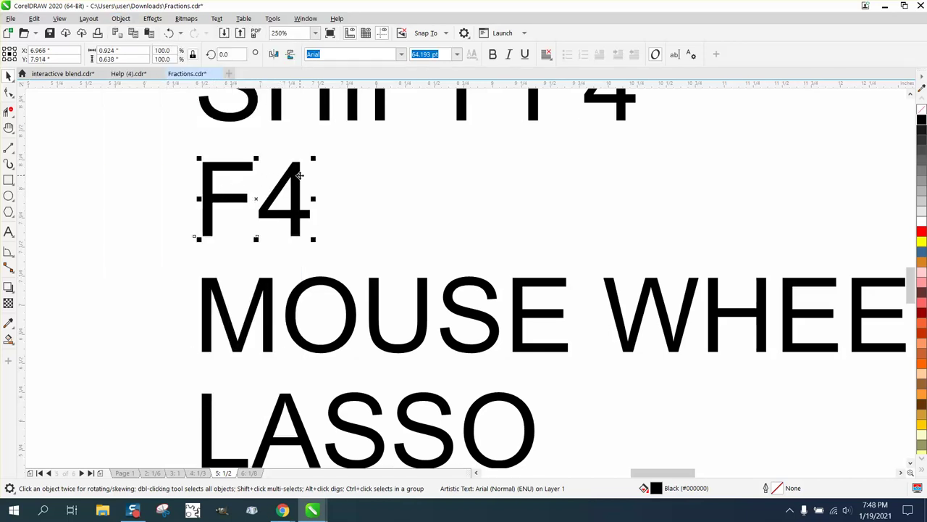
pyautogui.hotkey('ctrl', 'k')
pyautogui.click(296, 183)
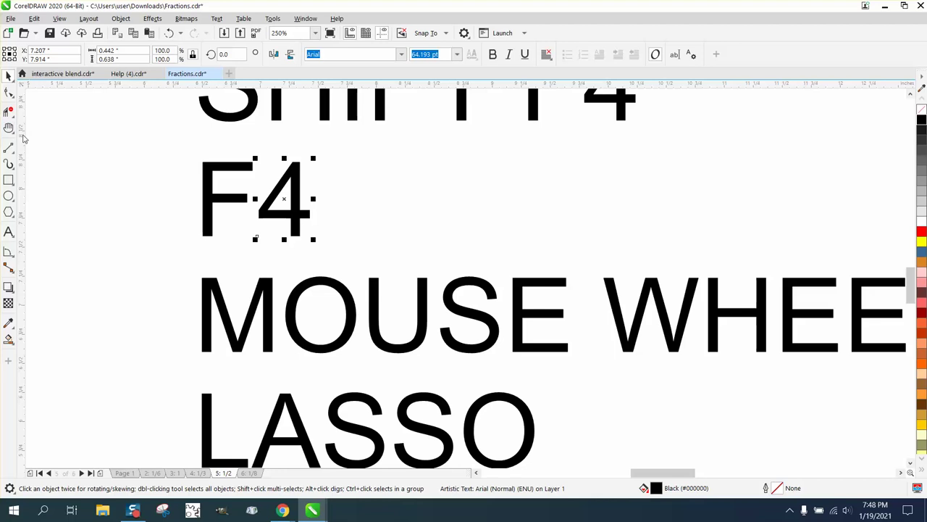
# Marquee-zoom in closely on the strokes of the 4 in F4.
pyautogui.press('z')
pyautogui.moveTo(253, 152); pyautogui.dragTo(355, 238)
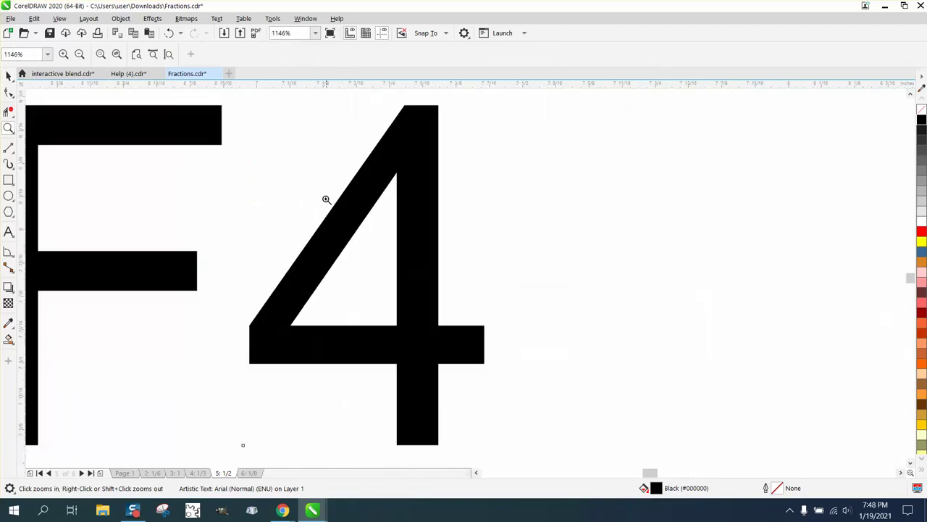
pyautogui.moveTo(326, 199); pyautogui.dragTo(436, 273)
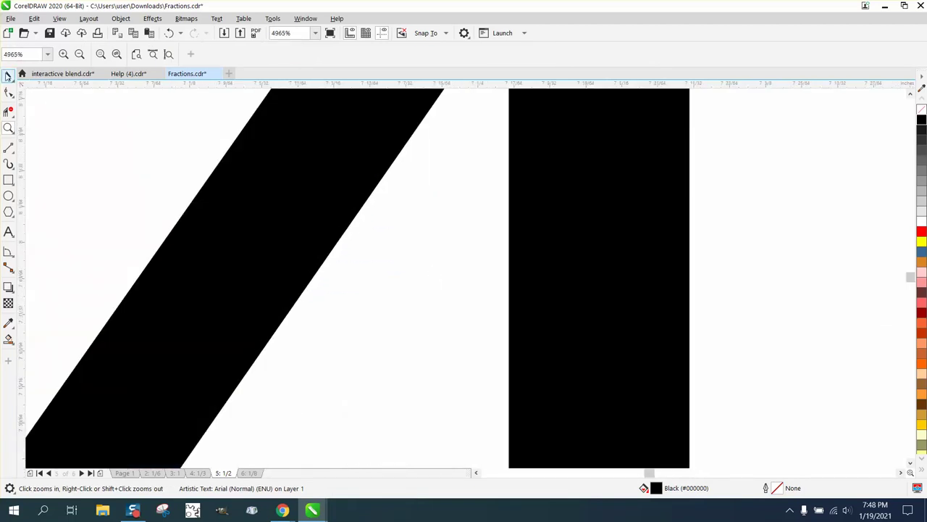
pyautogui.click(8, 92)
pyautogui.scroll(-2, 287, 196)
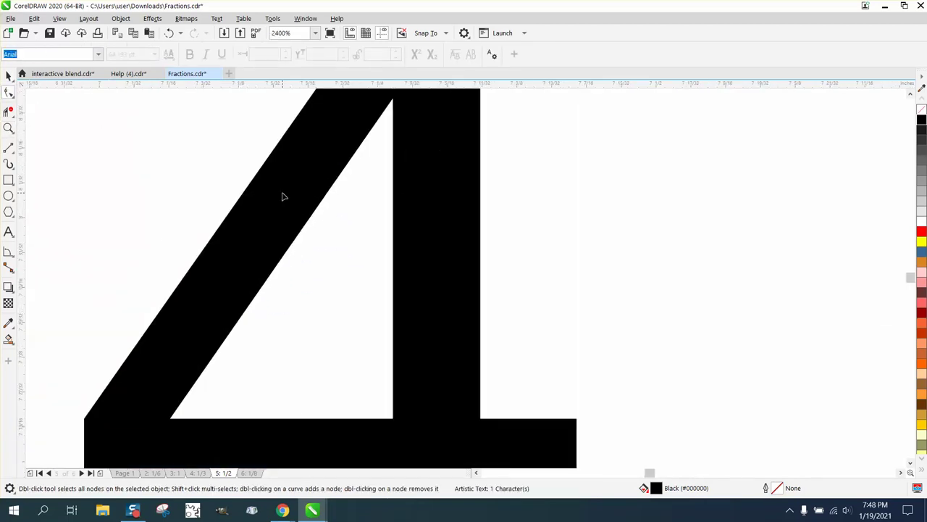
# Give the 4 no fill and a black outline, convert it to curves, and pan to its inner tip.
pyautogui.press('space')
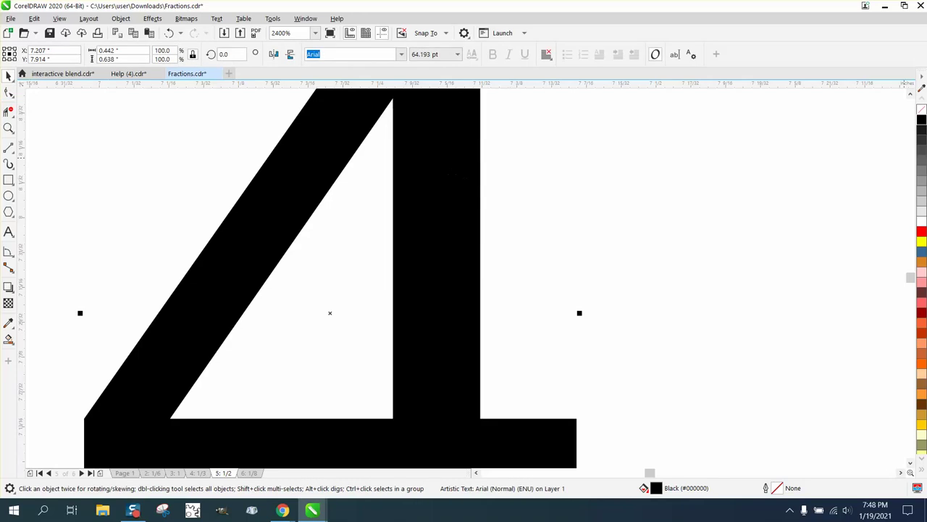
pyautogui.click(921, 109)
pyautogui.rightClick(921, 121)
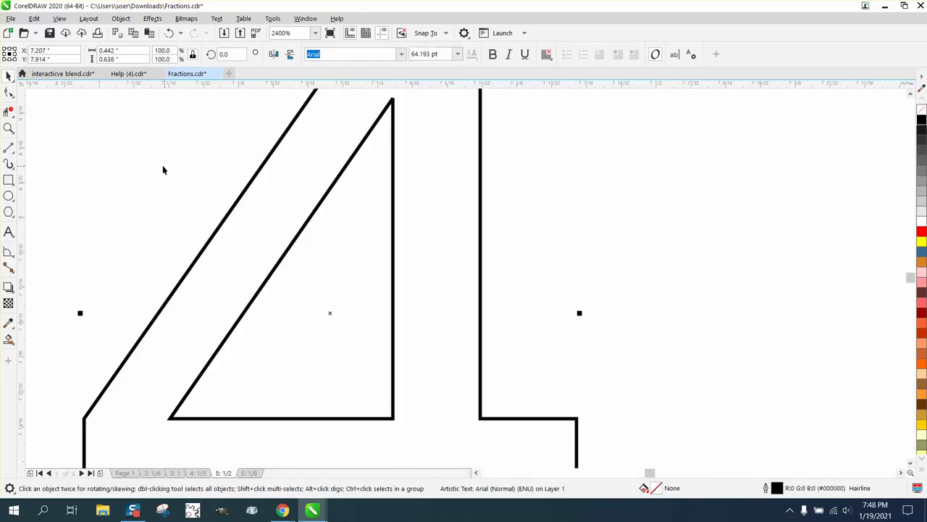
pyautogui.press('F10')
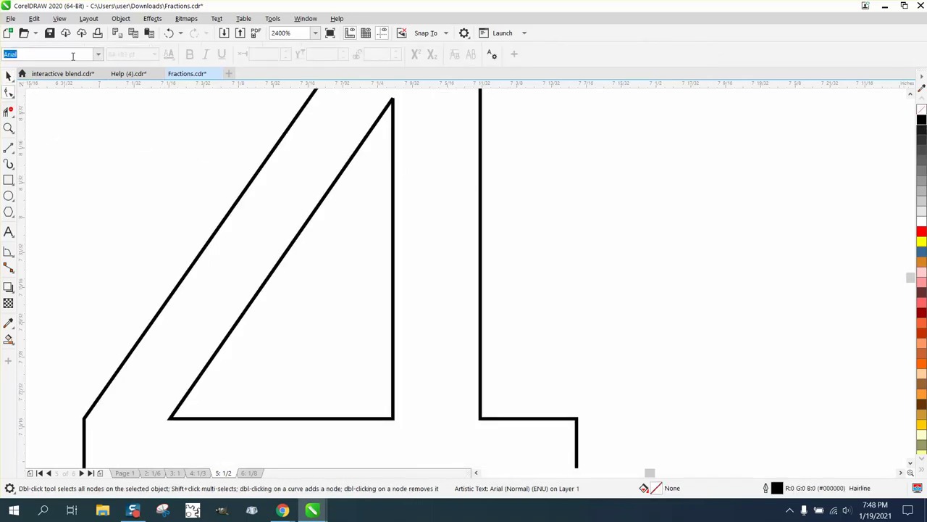
pyautogui.click(121, 18)
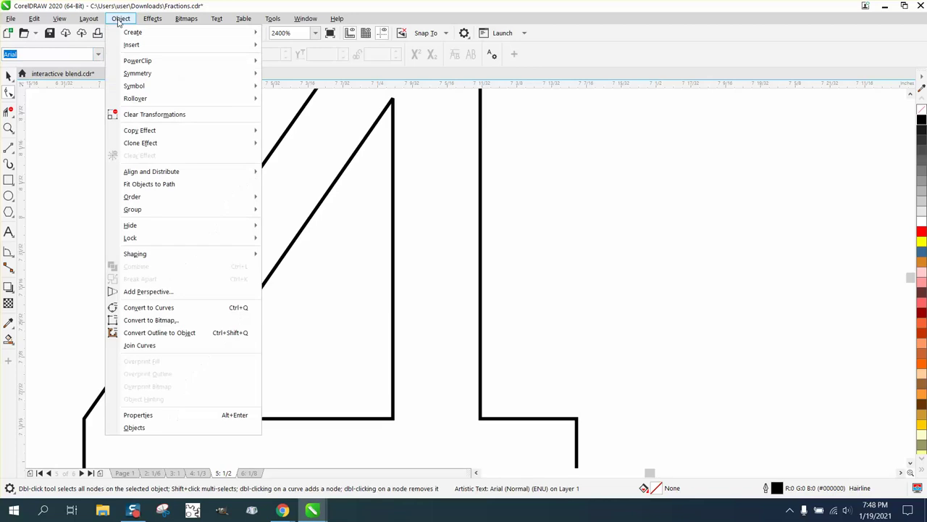
pyautogui.click(157, 307)
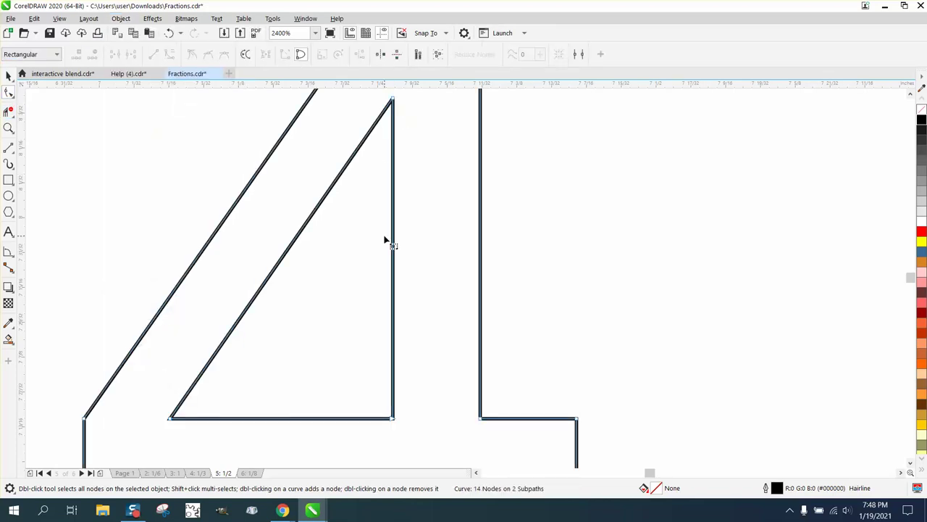
pyautogui.press('h')
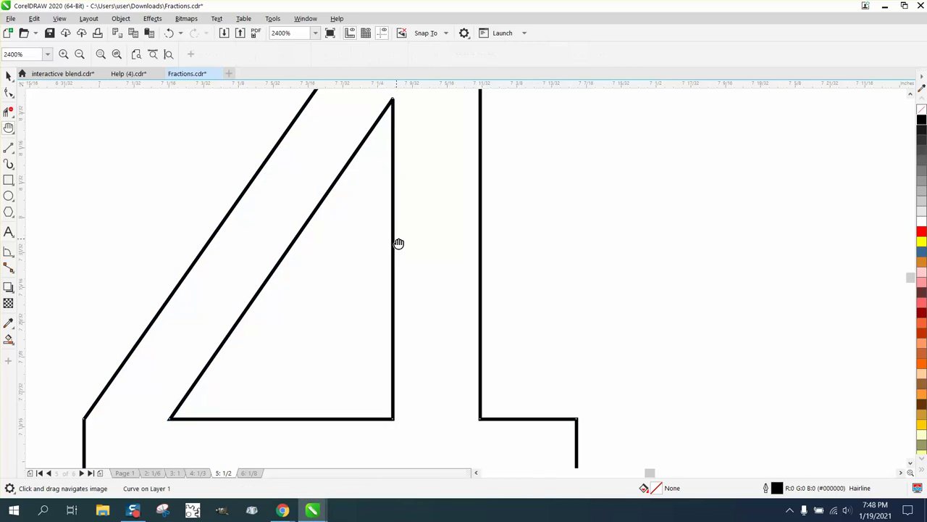
pyautogui.moveTo(400, 244); pyautogui.dragTo(375, 376)
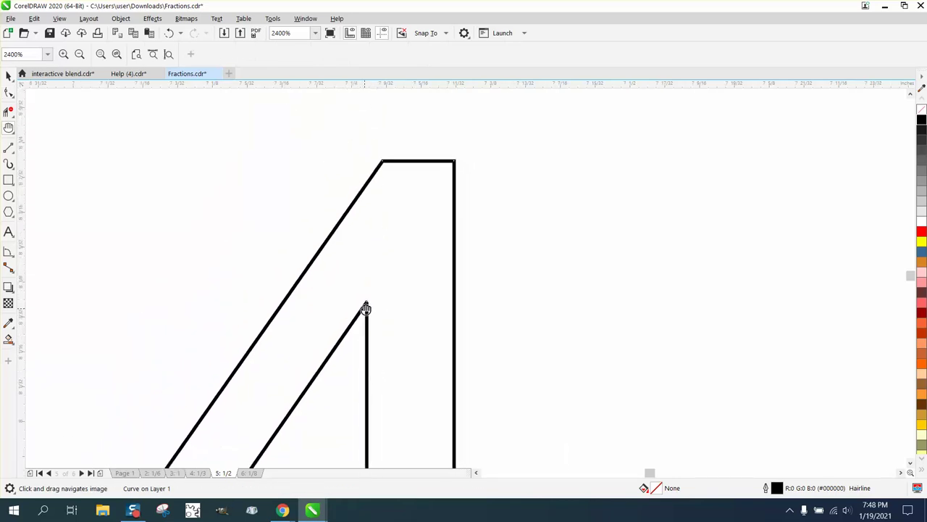
# Convert the triangle tip node's segment to a curve and drag its handle to bow the edge outward.
pyautogui.click(8, 92)
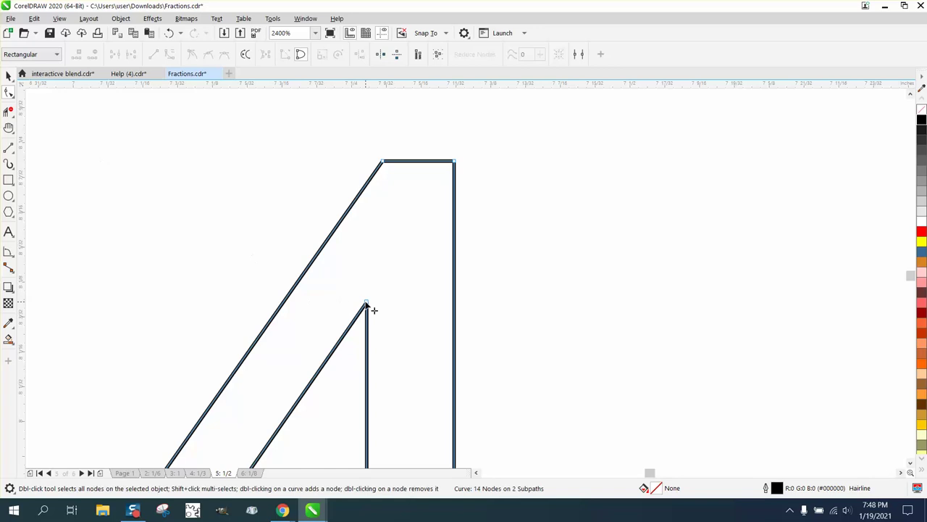
pyautogui.click(366, 303)
pyautogui.rightClick(367, 303)
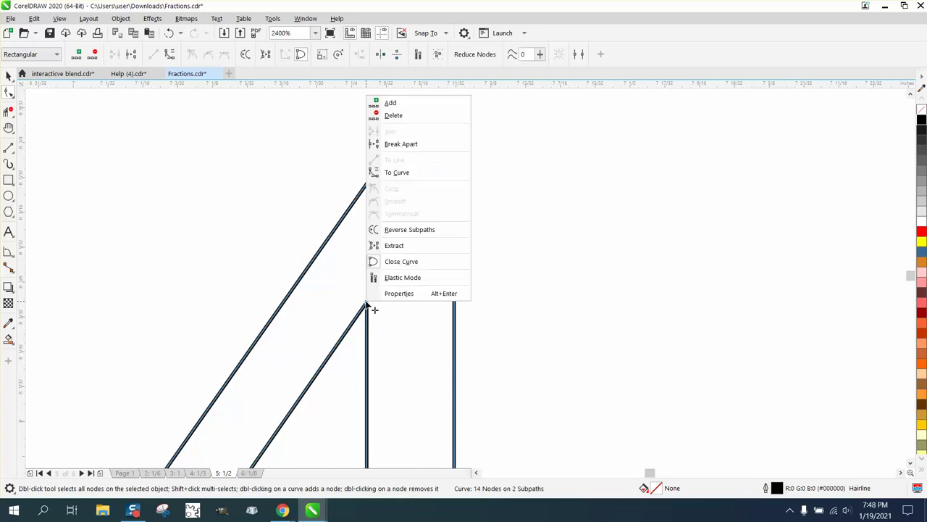
pyautogui.click(396, 172)
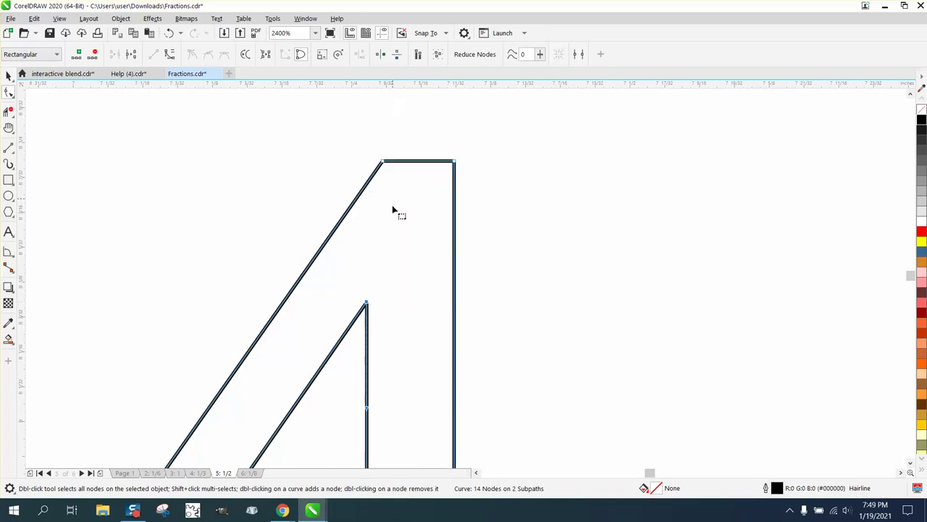
pyautogui.moveTo(368, 410); pyautogui.dragTo(409, 296)
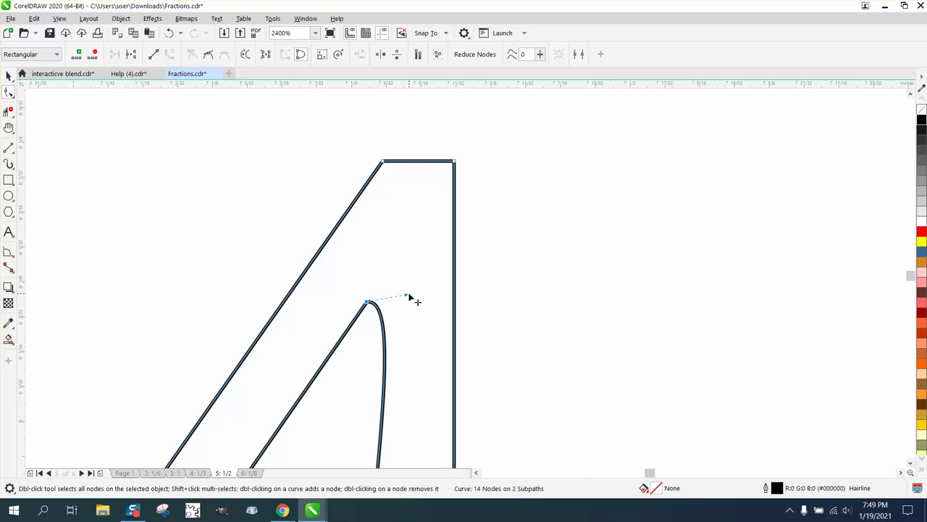
# Pan around the reshaped edge to bring the 4's crossbar into view, then zoom out.
pyautogui.press('h')
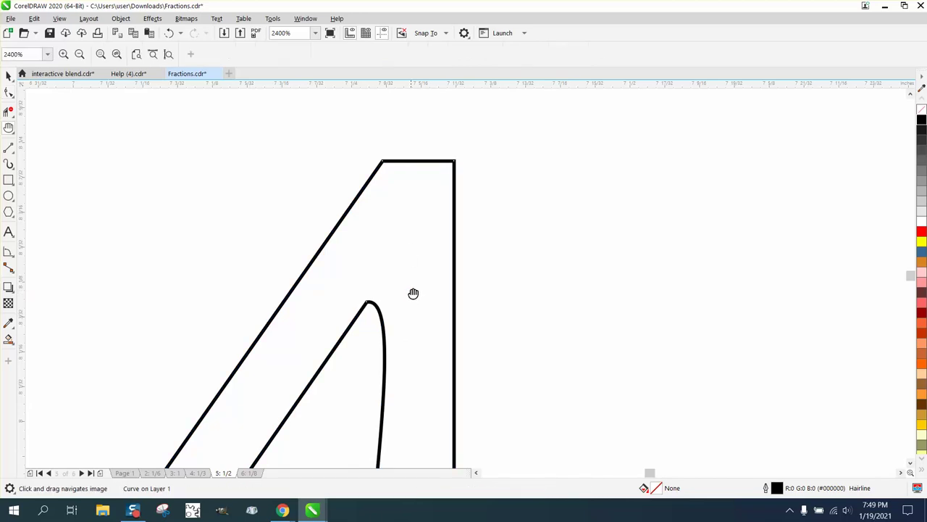
pyautogui.moveTo(412, 246); pyautogui.dragTo(417, 157)
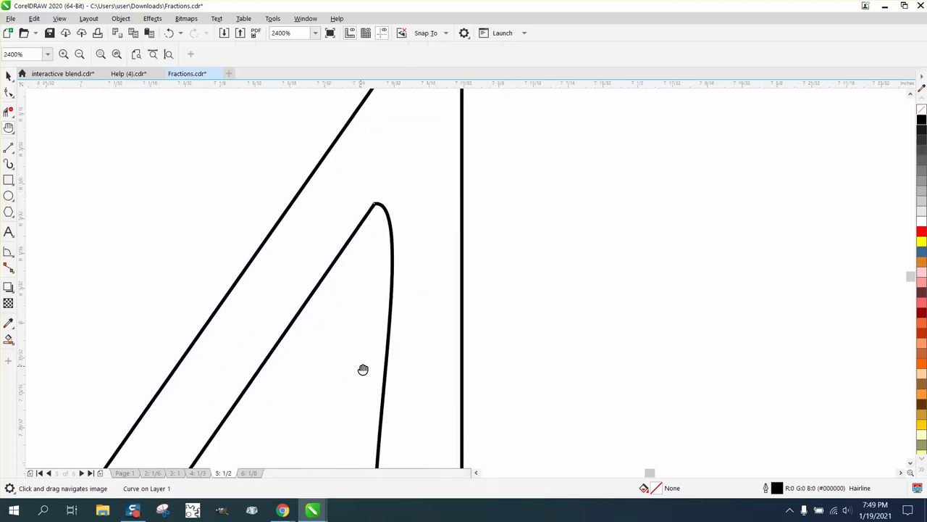
pyautogui.moveTo(363, 369); pyautogui.dragTo(392, 203)
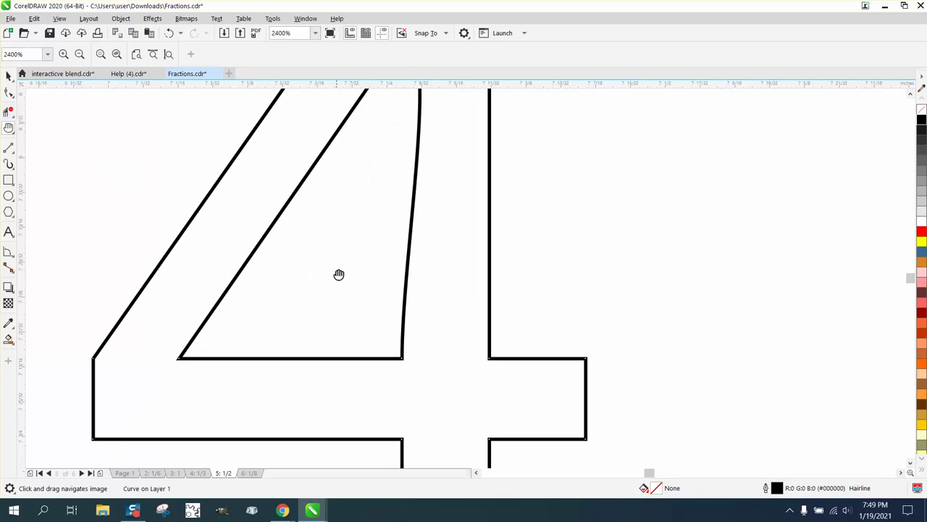
pyautogui.scroll(-6, 339, 276)
# Drag the word ZOOM upward so it sits above TOOL on the first line.
pyautogui.scroll(-3, 340, 277)
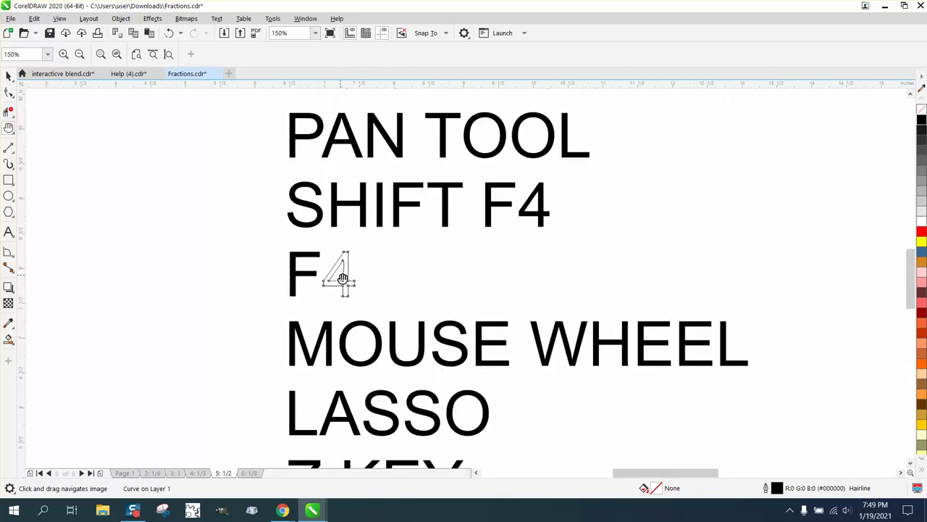
pyautogui.moveTo(300, 157); pyautogui.dragTo(323, 163)
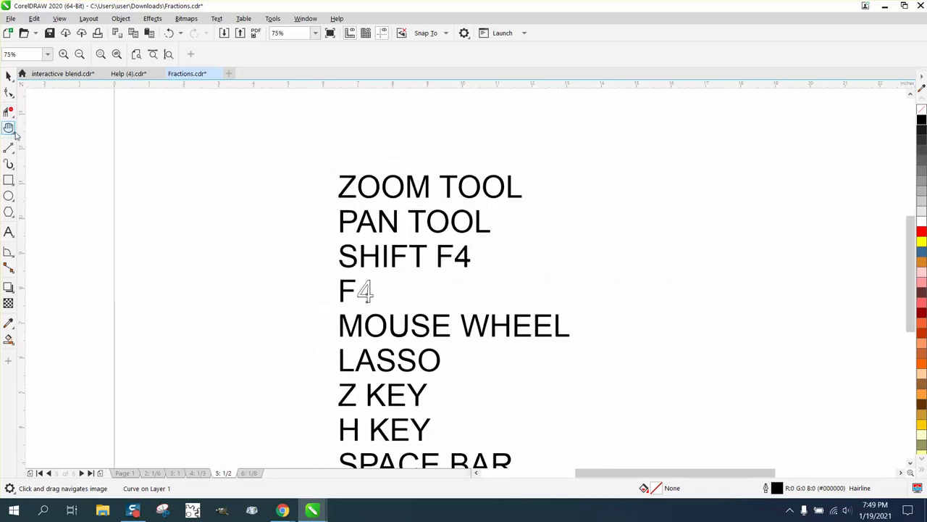
pyautogui.press('z')
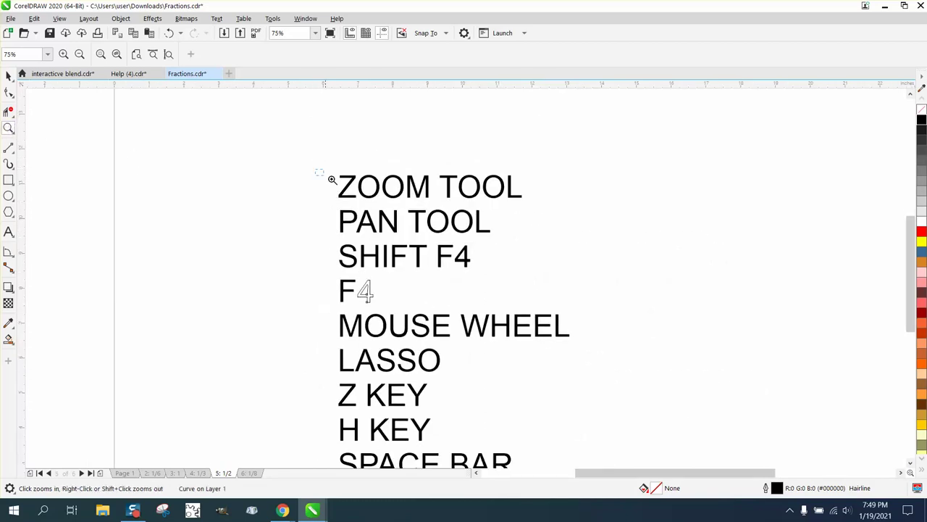
pyautogui.moveTo(332, 179); pyautogui.dragTo(543, 217)
pyautogui.rightClick(326, 201)
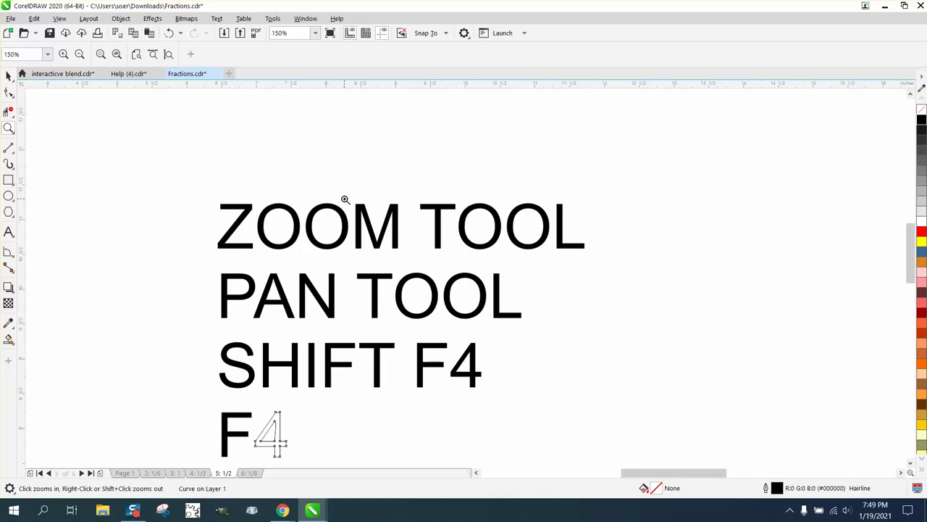
pyautogui.press('space')
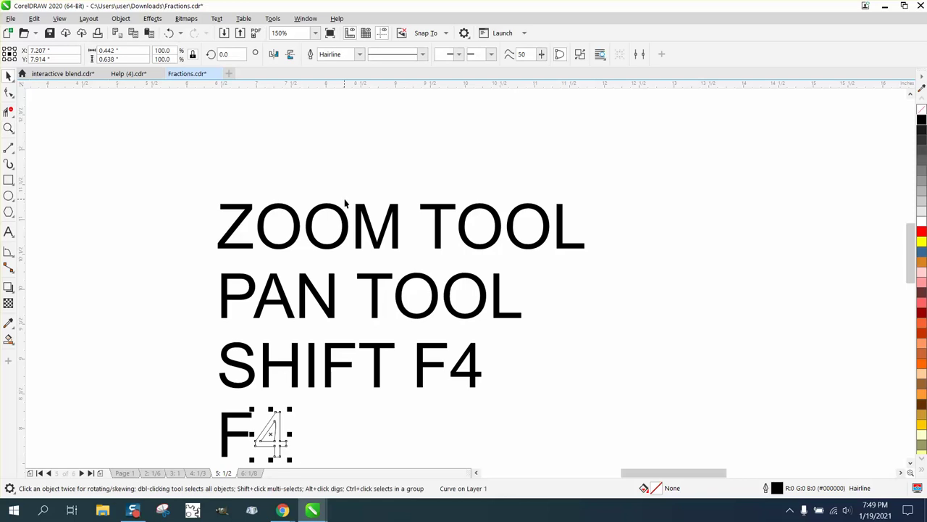
pyautogui.moveTo(343, 216); pyautogui.dragTo(343, 174)
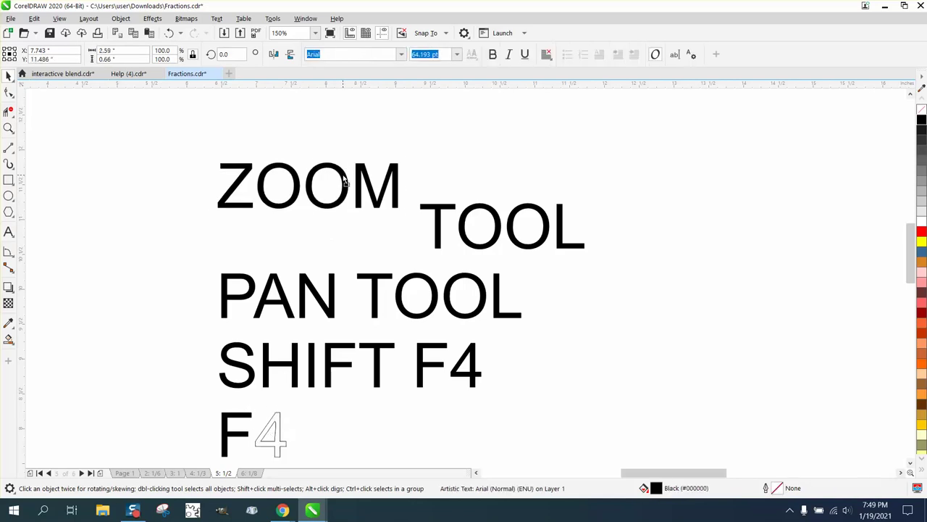
# Zoom in closely on the M of ZOOM to check its new position.
pyautogui.press('z')
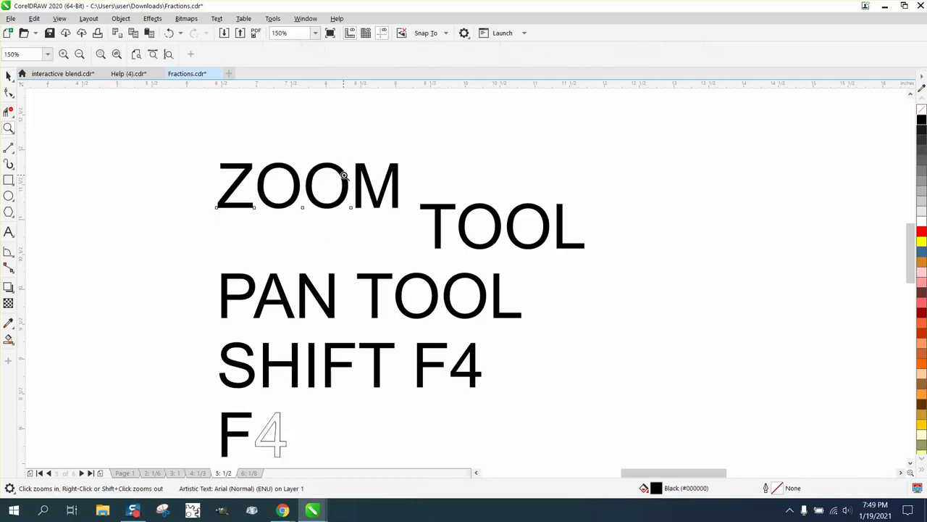
pyautogui.moveTo(354, 156); pyautogui.dragTo(415, 212)
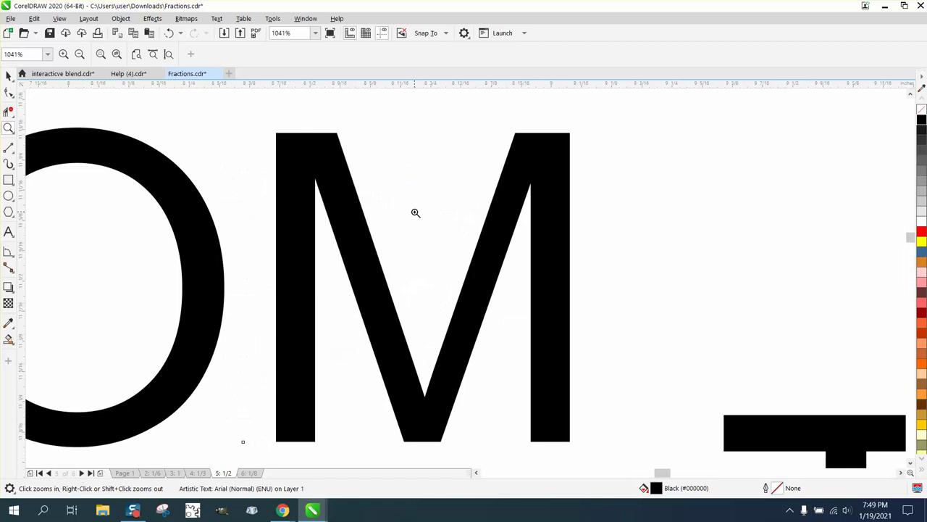
pyautogui.press('space')
pyautogui.press('space')
pyautogui.press('space')
pyautogui.press('space')
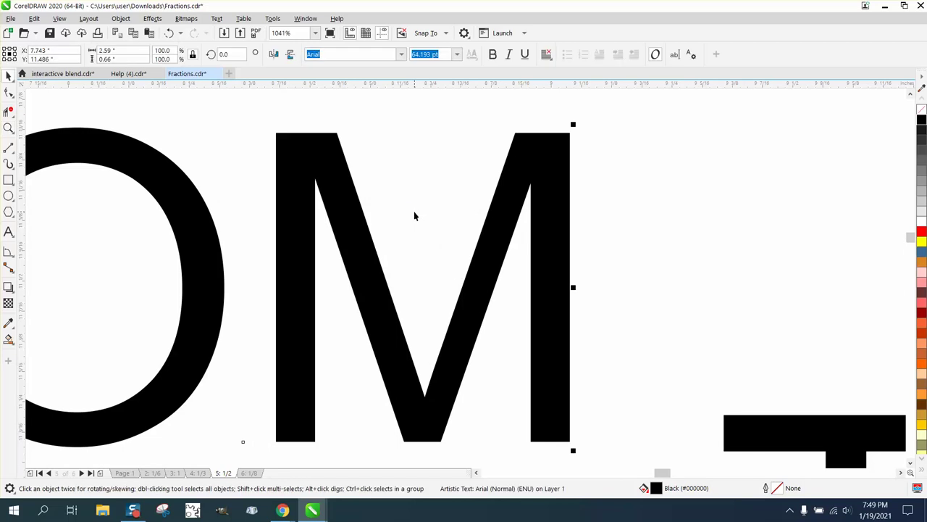
pyautogui.press('space')
pyautogui.press('space')
pyautogui.rightClick(415, 213)
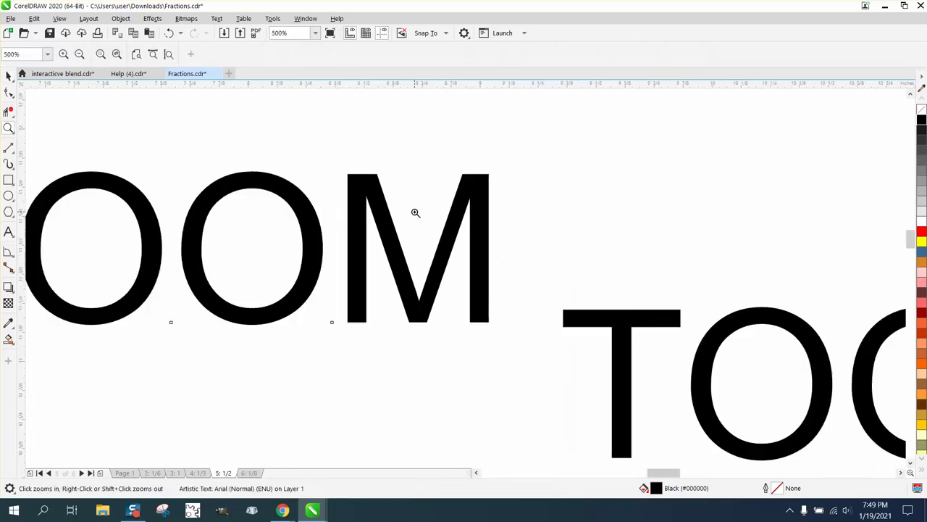
pyautogui.press('space')
pyautogui.press('space')
# Choose Virtual Segment Delete from the Crop flyout and try it on the O's outline.
pyautogui.click(13, 118)
pyautogui.click(49, 138)
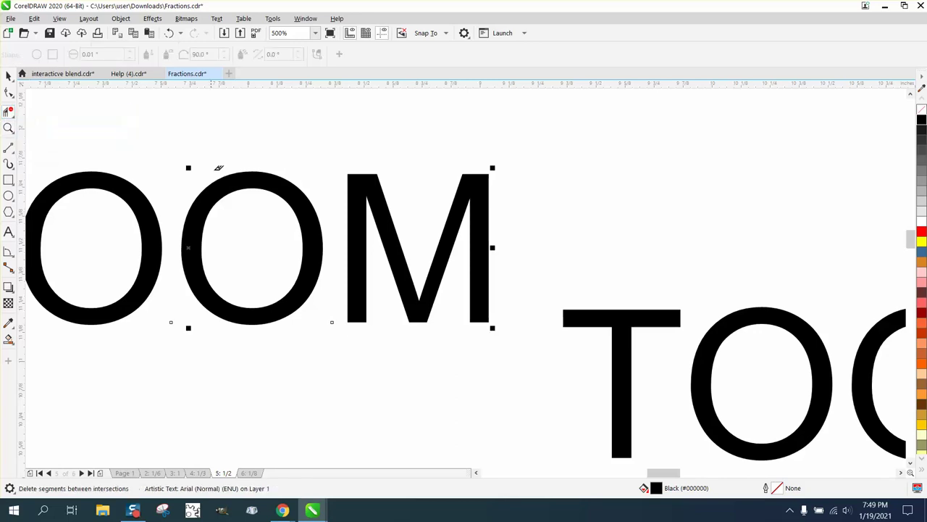
pyautogui.moveTo(243, 189); pyautogui.dragTo(249, 198)
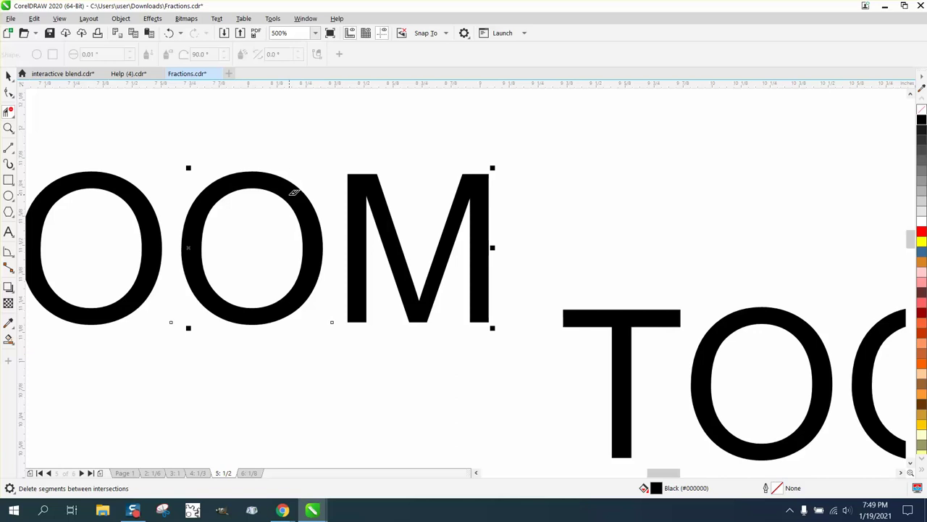
pyautogui.press('space')
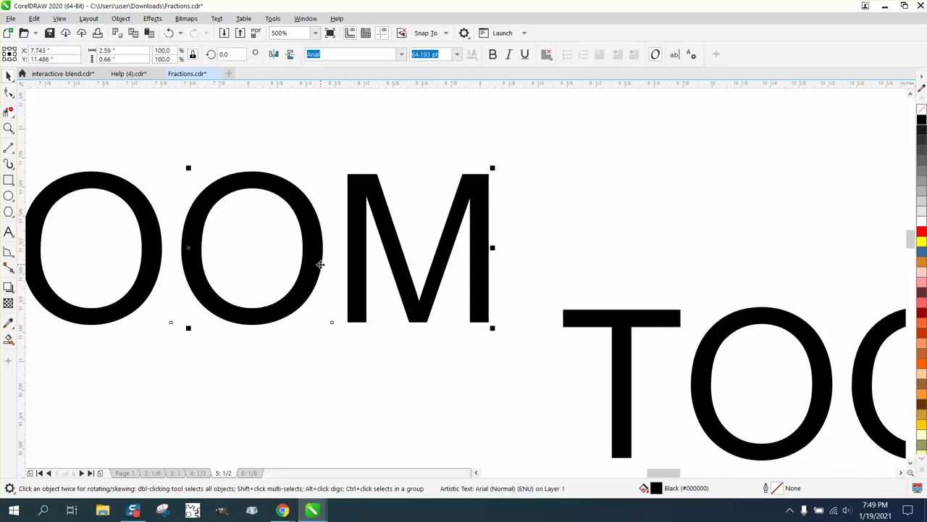
pyautogui.press('space')
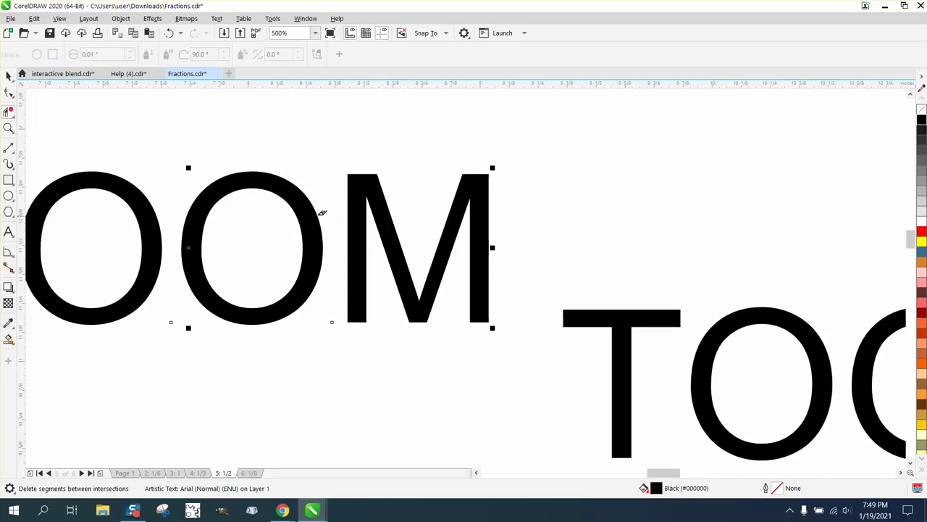
# Zoom in on the F4 line and delete the 4's inner triangular outline with Virtual Segment Delete.
pyautogui.scroll(-2, 322, 213)
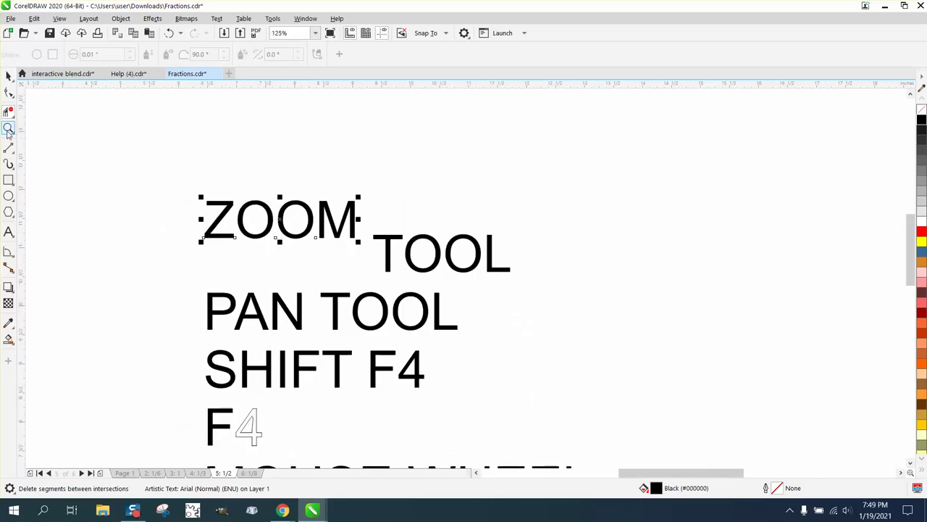
pyautogui.click(9, 128)
pyautogui.moveTo(371, 466); pyautogui.dragTo(204, 357)
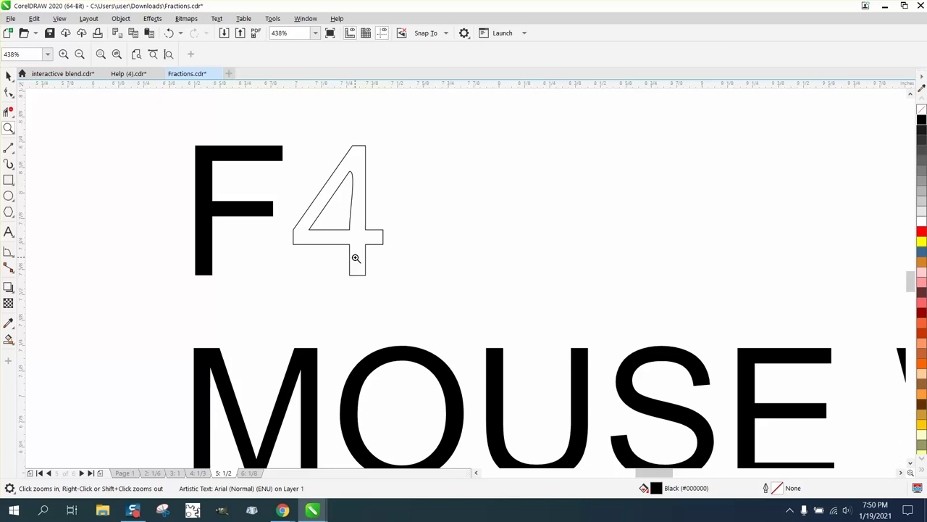
pyautogui.press('space')
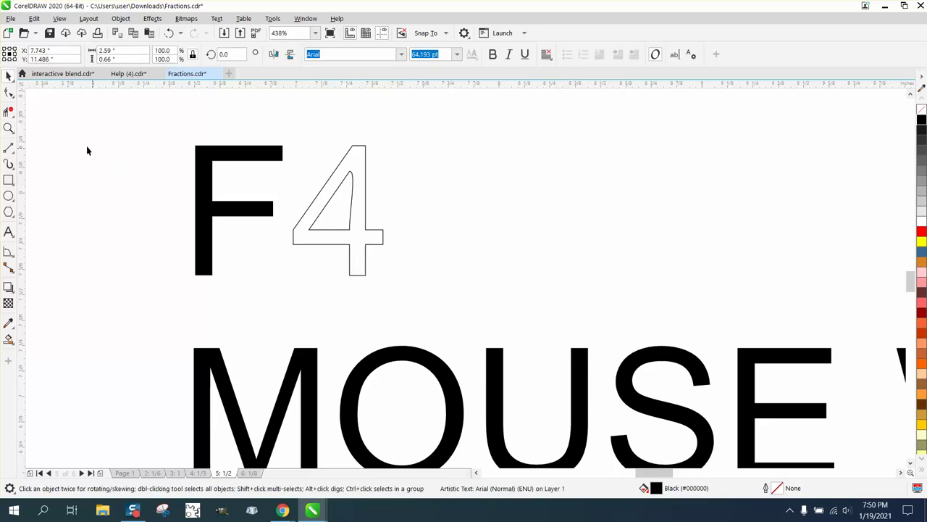
pyautogui.click(13, 118)
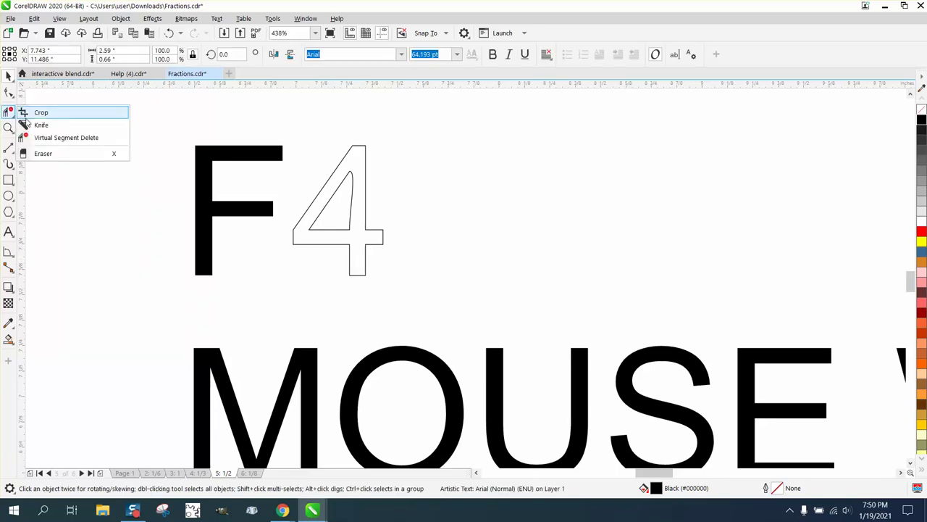
pyautogui.click(61, 137)
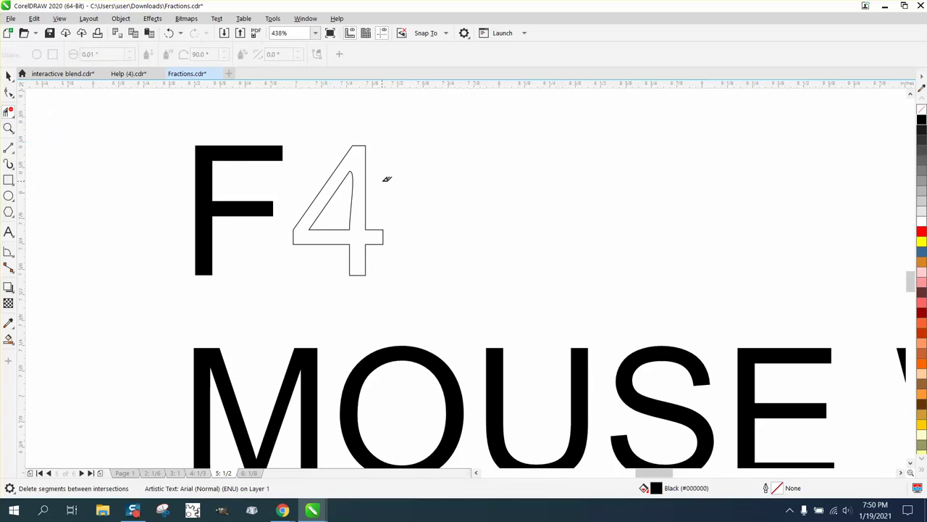
pyautogui.press('space')
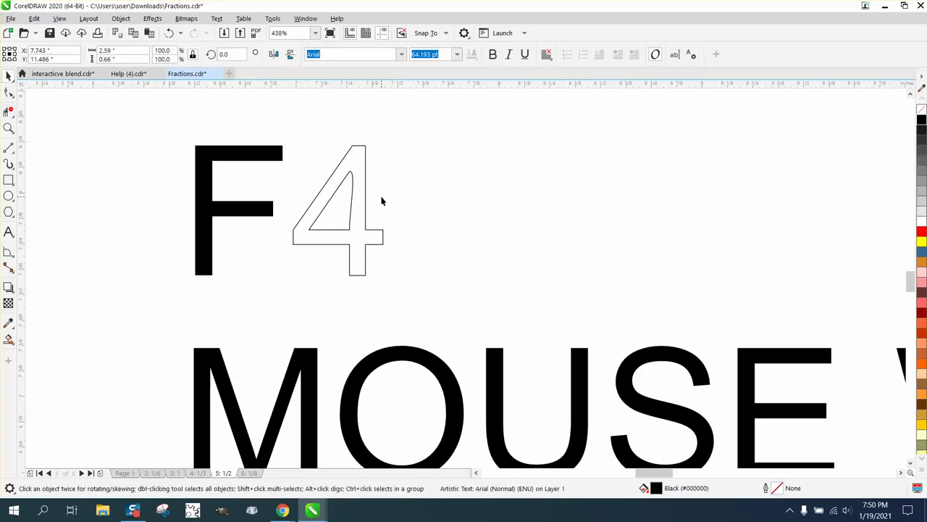
pyautogui.press('space')
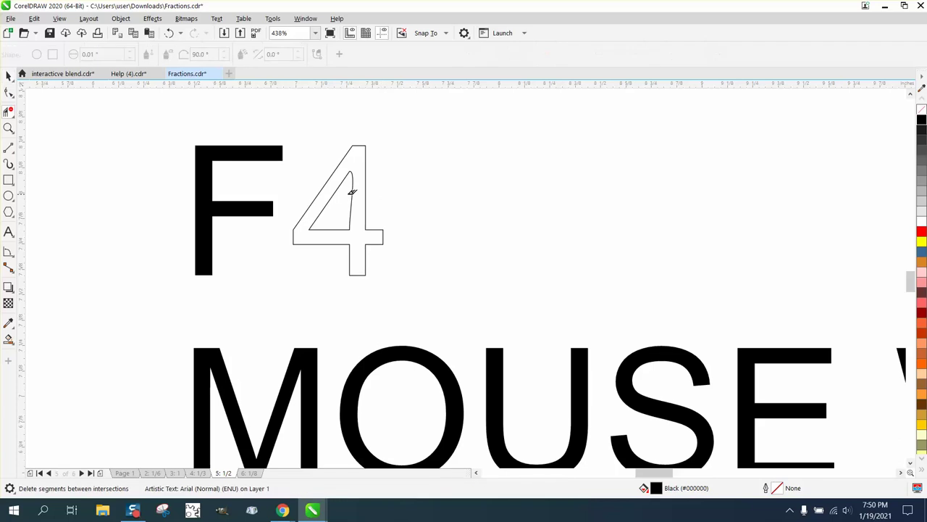
pyautogui.click(352, 188)
pyautogui.press('space')
pyautogui.press('space')
pyautogui.press('space')
pyautogui.press('space')
pyautogui.press('space')
# Zoom to the whole page with Shift+F4, then zoom in slightly on the word list.
pyautogui.hotkey('shift', 'F4')
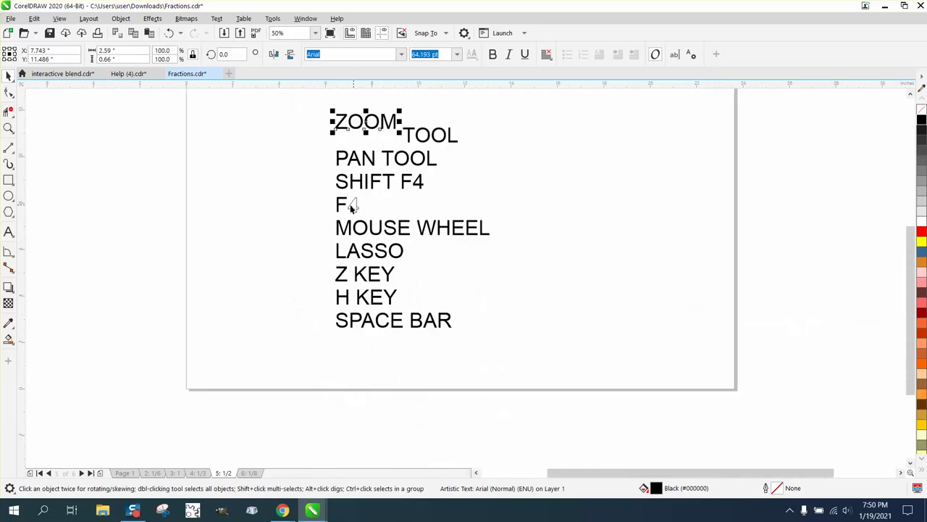
pyautogui.click(7, 129)
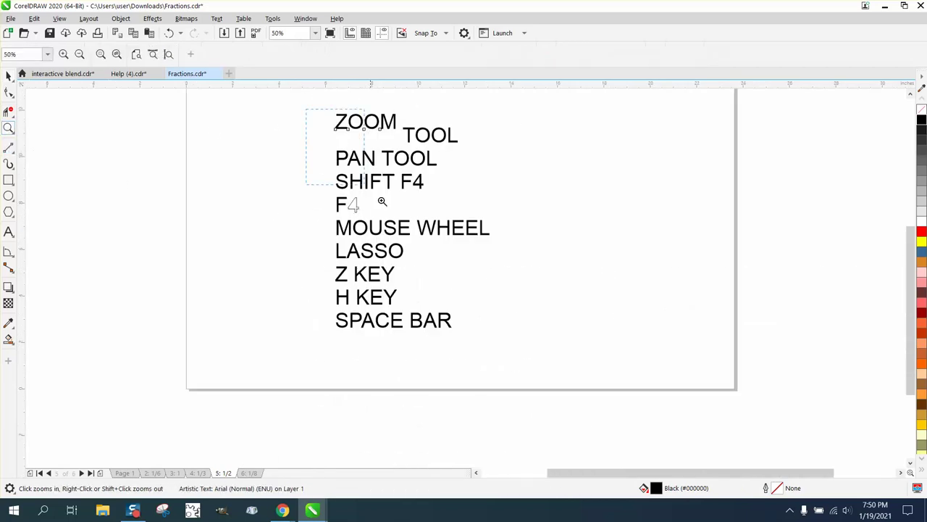
pyautogui.click(530, 345)
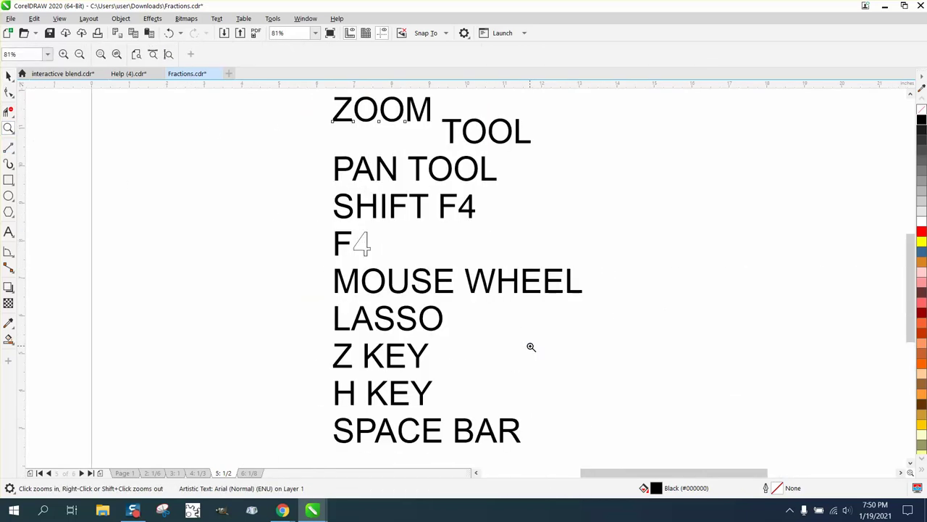